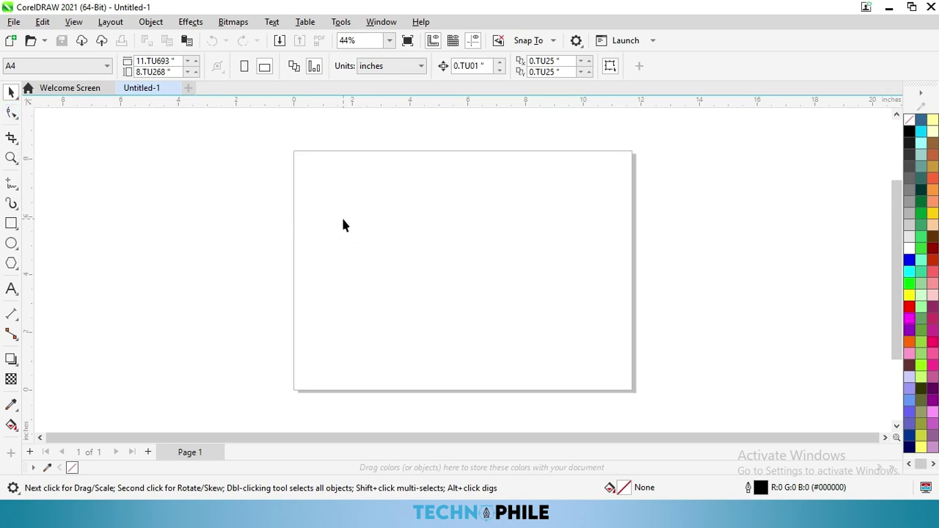
Step: Draw a circle about 3.87 inches in diameter on the page and fill it with yellow (#FFFF00)
click(11, 244)
drag(344, 189, 444, 319)
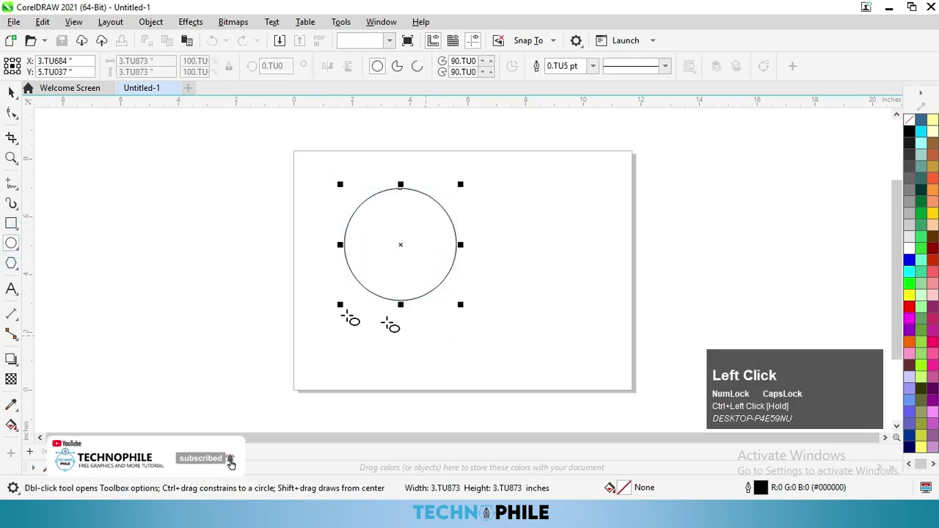
click(909, 296)
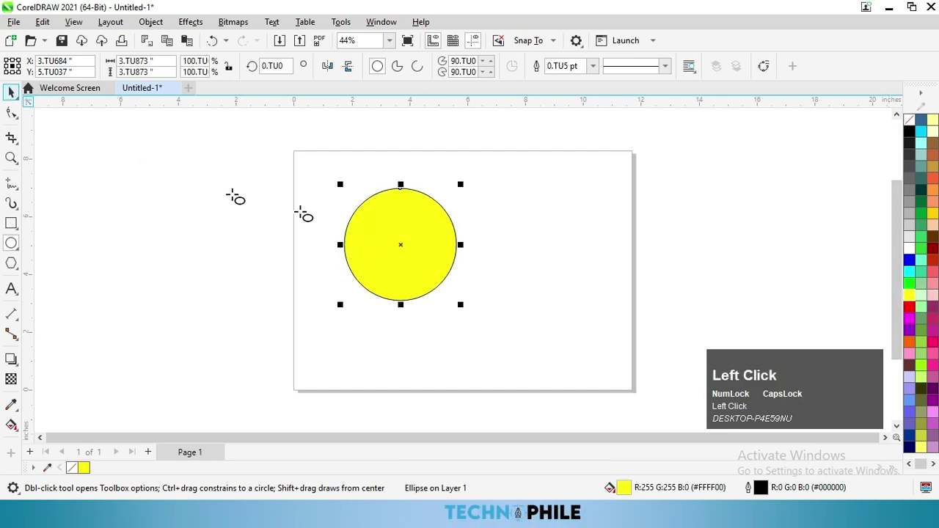
Step: Duplicate the yellow circle diagonally down to the right, fill the copy with red (#FF0000), and move it to overlap the original more
click(11, 91)
drag(382, 234, 462, 314)
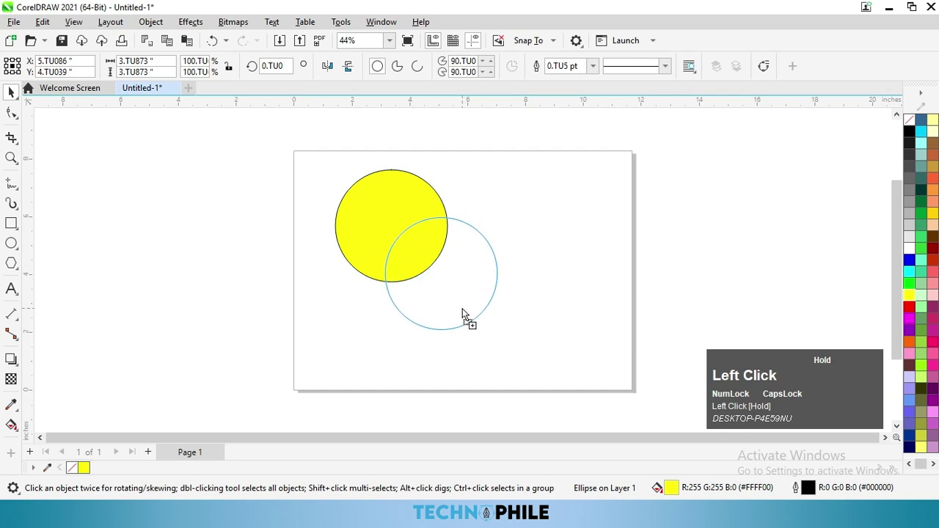
right_click(462, 309)
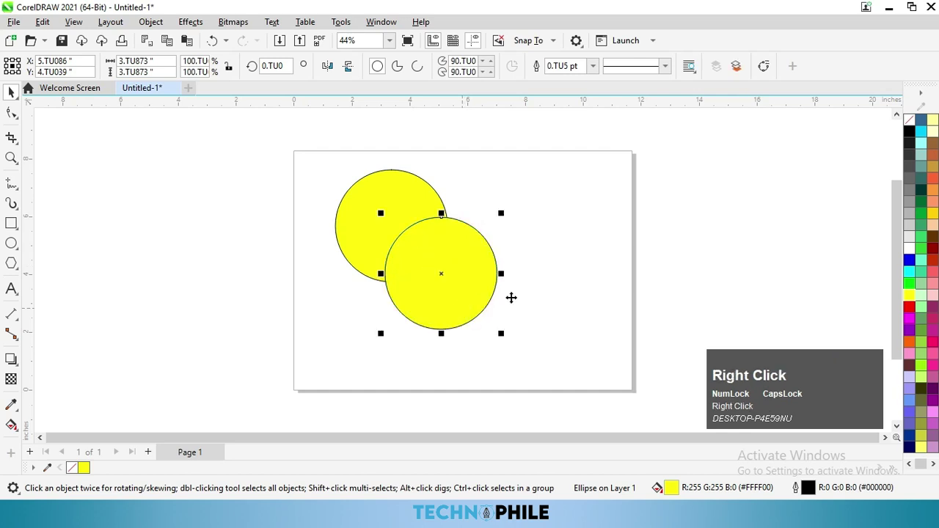
click(910, 309)
drag(451, 303, 439, 286)
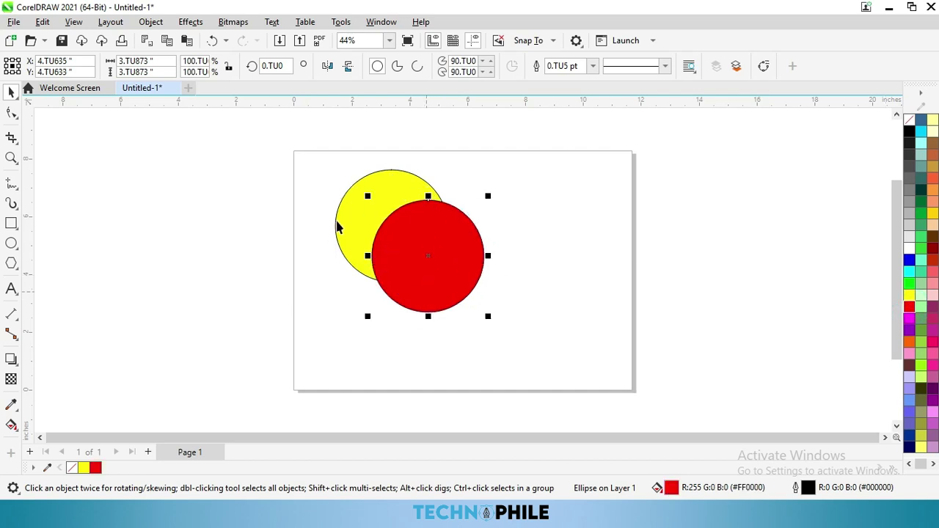
Step: Select both circles and examine the available shaping operations
drag(302, 151, 530, 298)
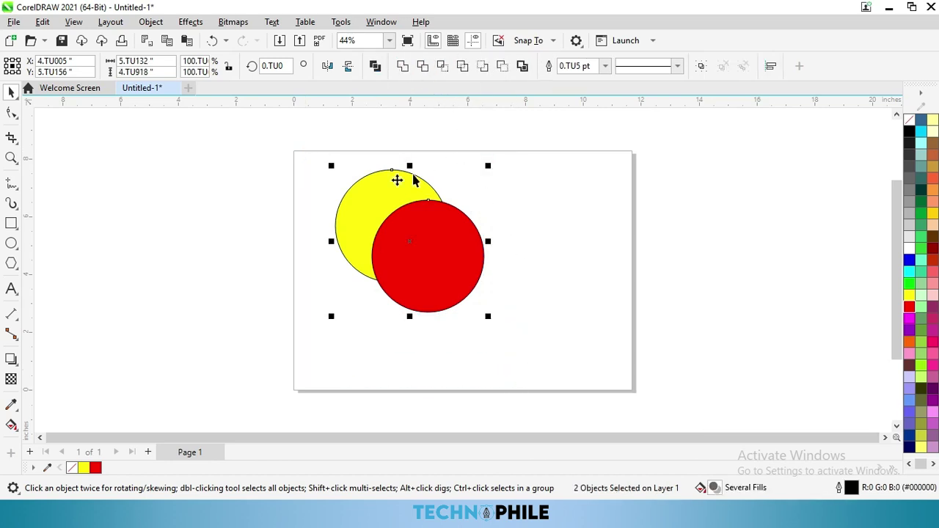
click(525, 219)
click(465, 271)
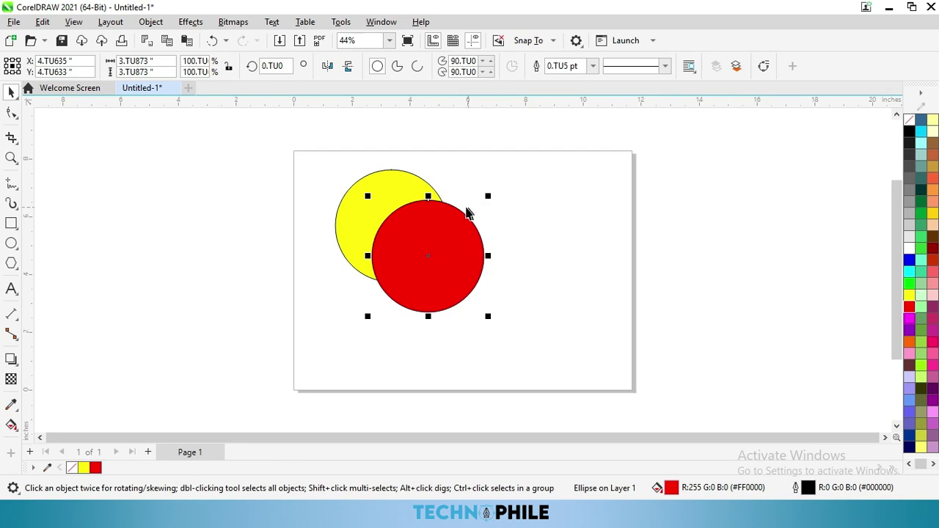
drag(318, 163, 510, 336)
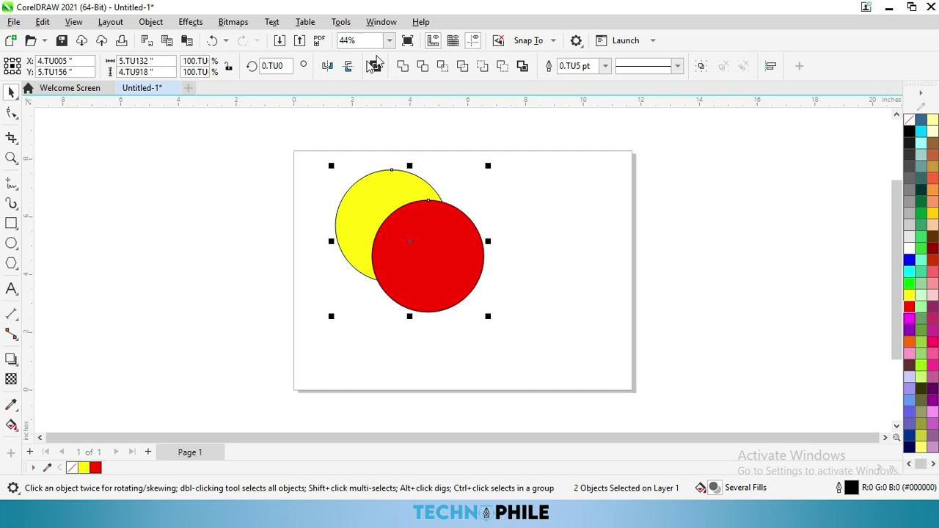
click(150, 21)
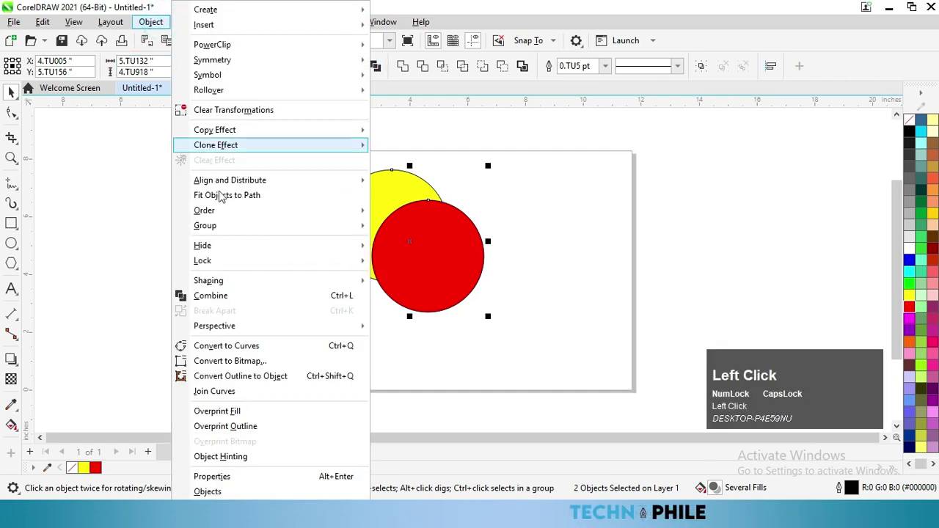
mouse_move(345, 281)
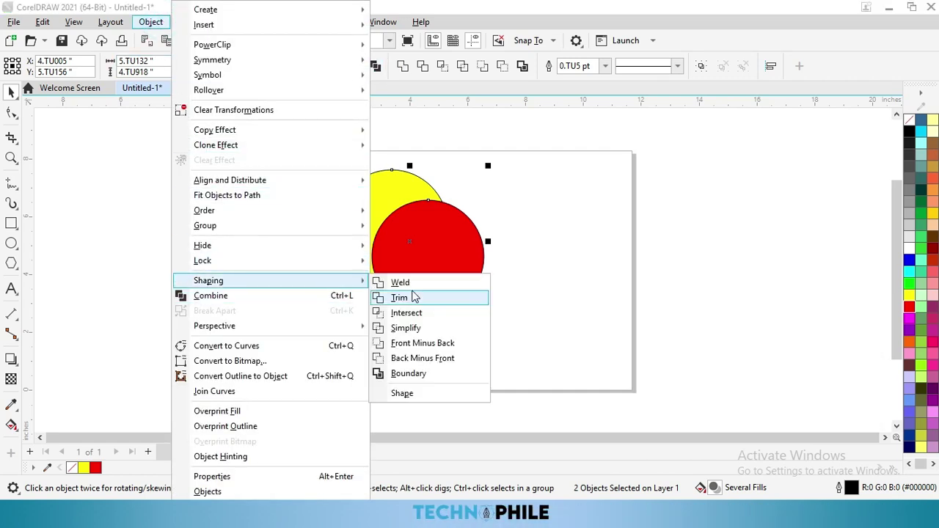
click(501, 246)
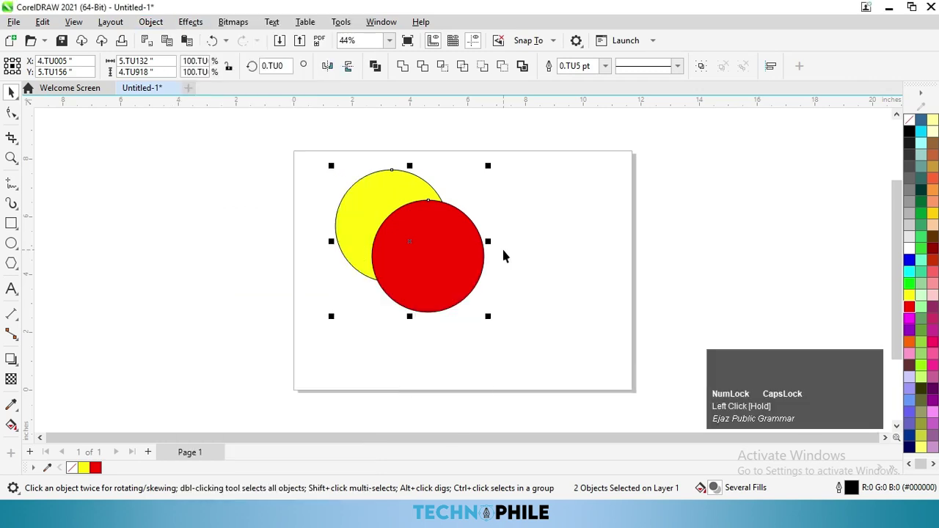
Step: Try welding the overlapping yellow and red circles into a single shape
click(403, 66)
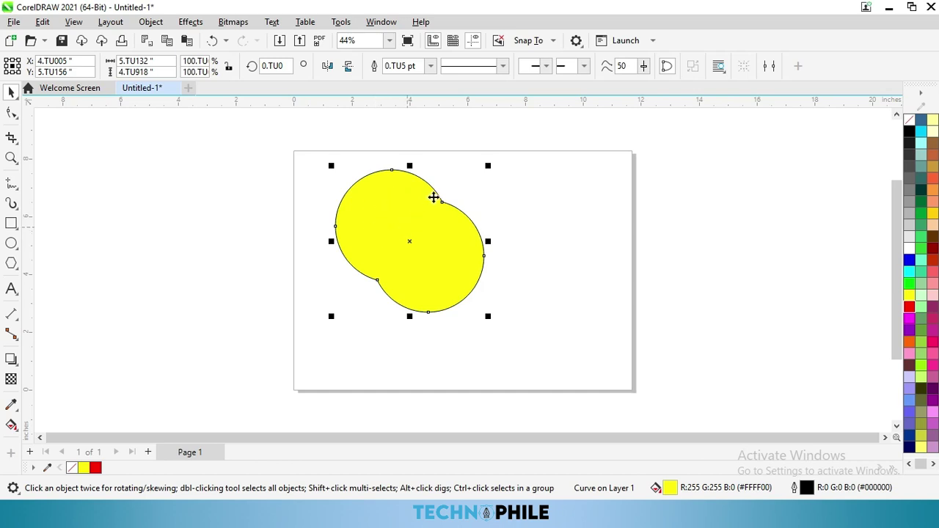
key(ctrl)
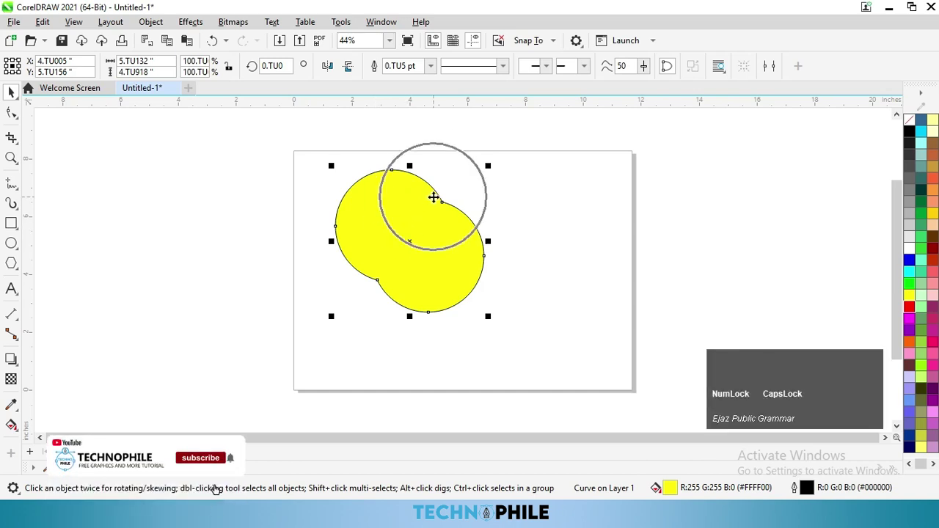
key(ctrl+z)
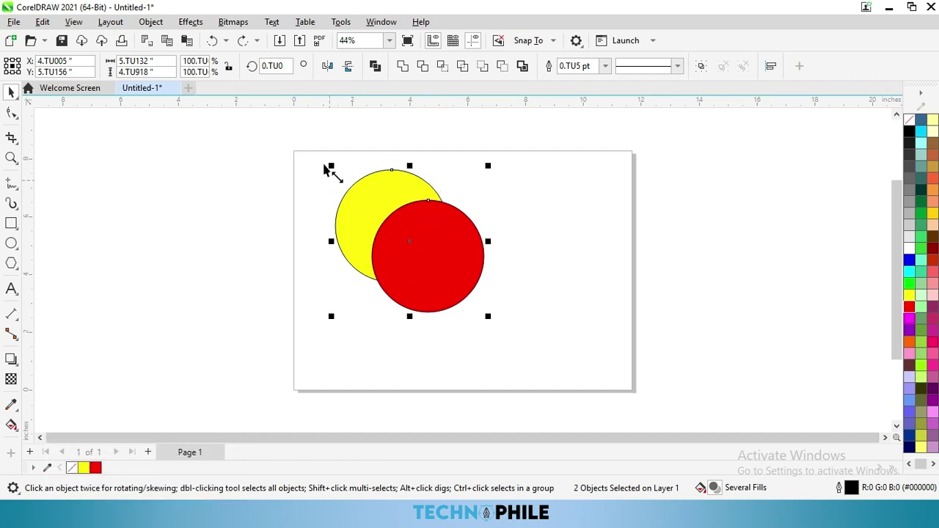
drag(314, 138, 507, 312)
click(403, 66)
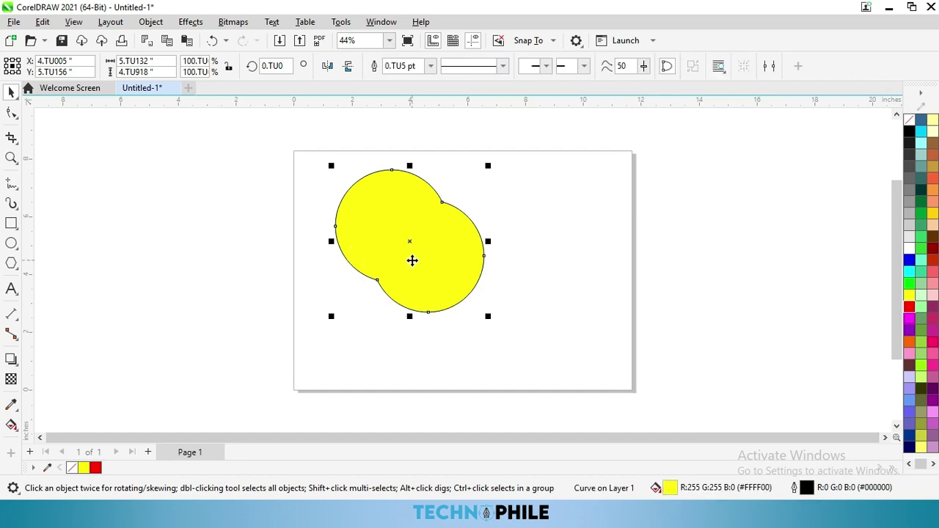
key(ctrl+z)
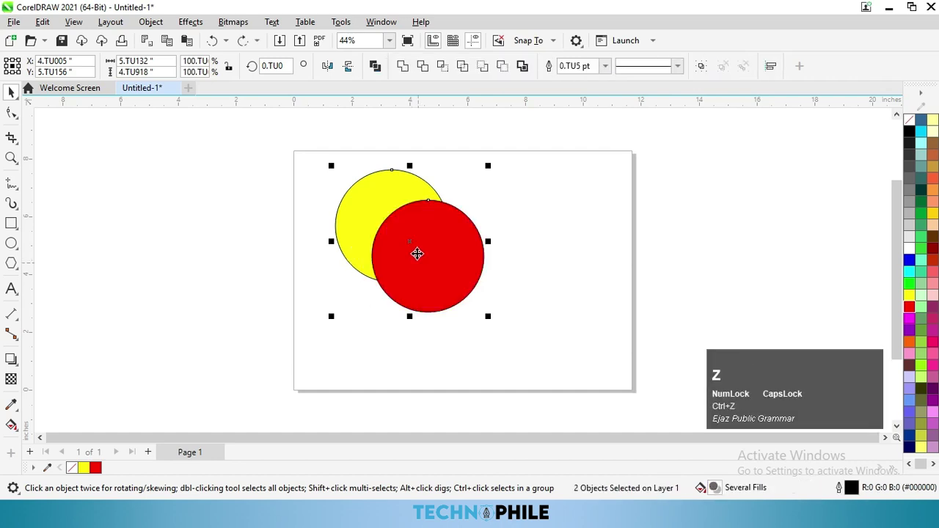
Step: Send the red circle behind the yellow circle
click(506, 246)
click(447, 279)
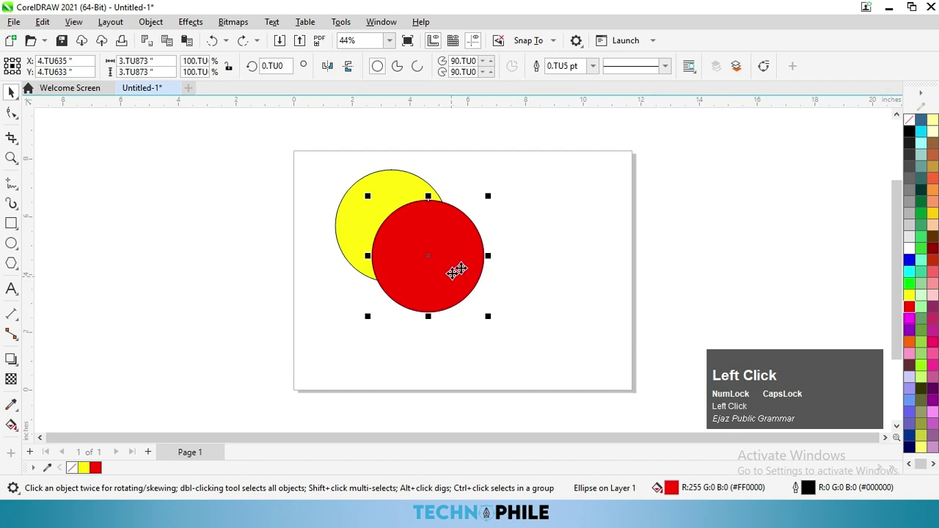
click(736, 66)
Step: Try welding the two circles with the yellow circle stacked above the red one
drag(301, 165, 493, 320)
click(410, 69)
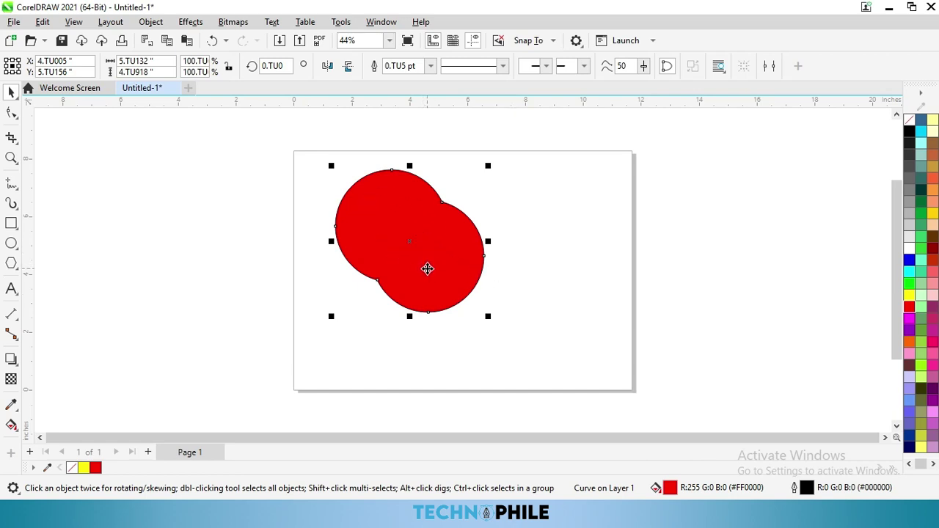
key(ctrl+z)
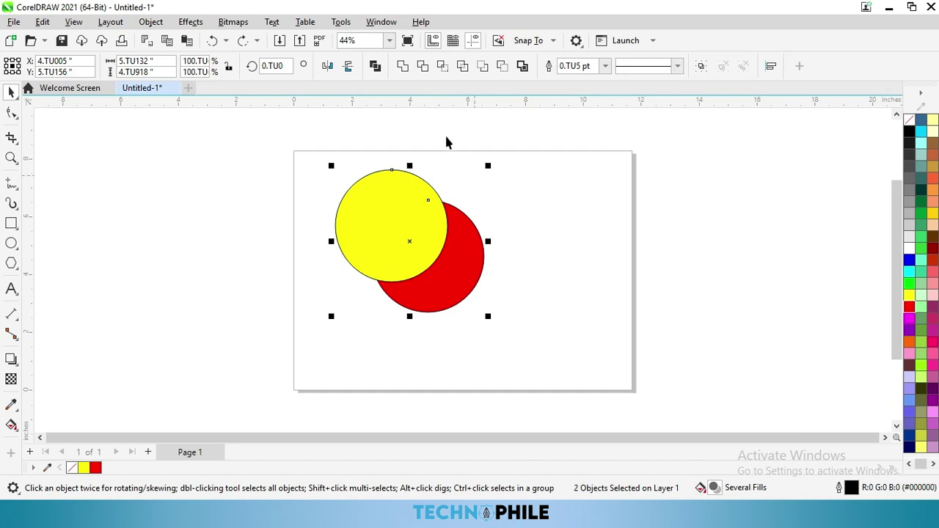
Step: Try trimming the red circle with the yellow circle and moving the yellow circle aside
click(423, 67)
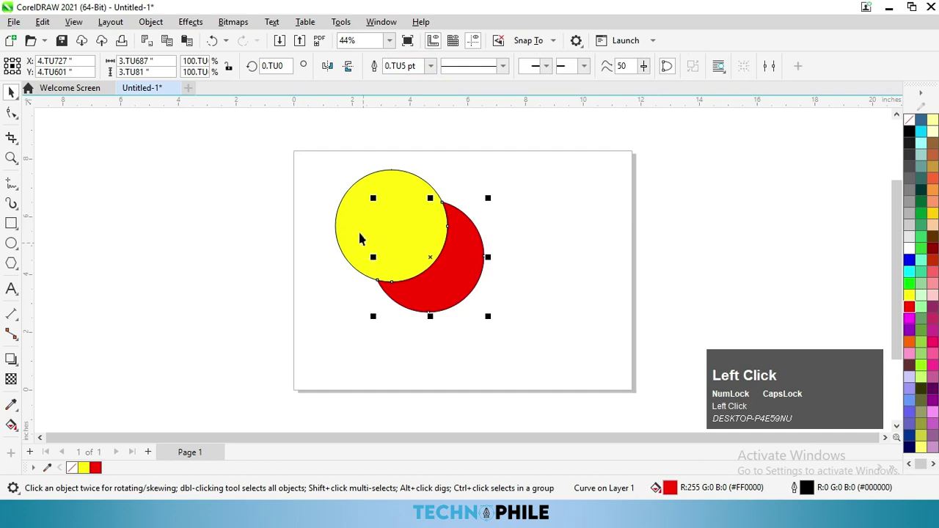
drag(357, 220, 275, 235)
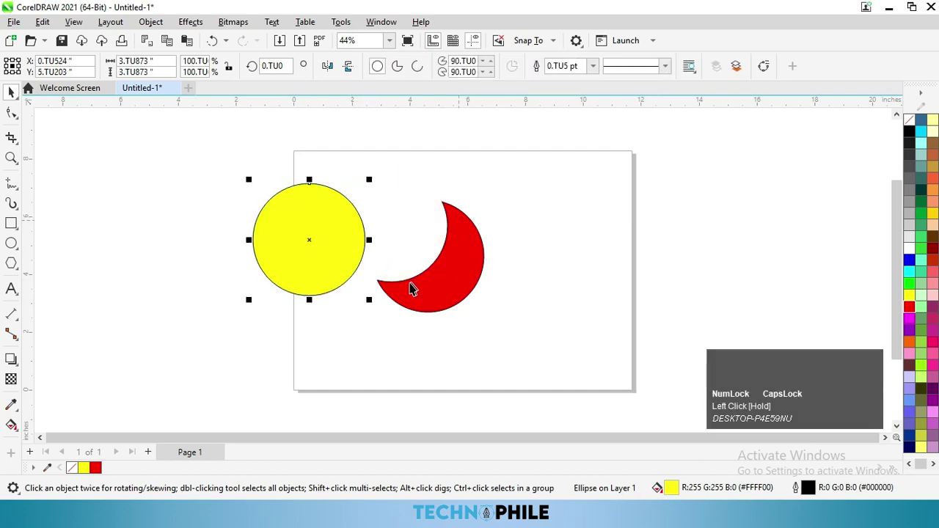
key(ctrl+z)
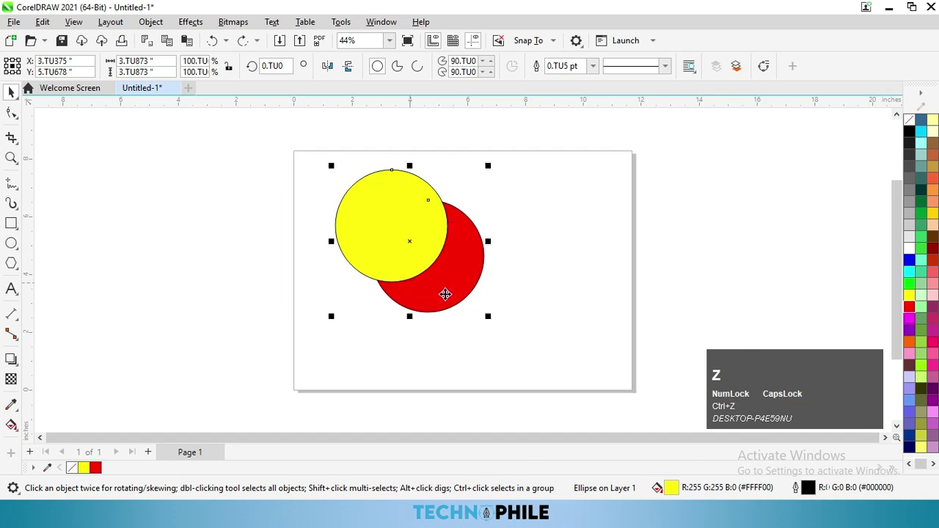
Step: Reposition the circles so the yellow one covers the right side of the red one
shift+click(469, 281)
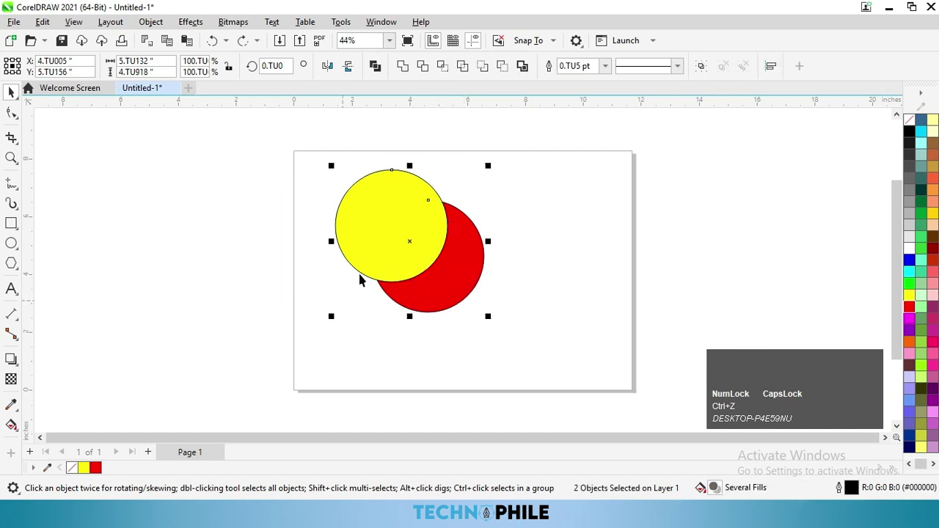
drag(382, 262, 441, 272)
click(375, 335)
Step: Try trimming the red circle into a crescent using the yellow circle in its new position
drag(346, 180, 510, 348)
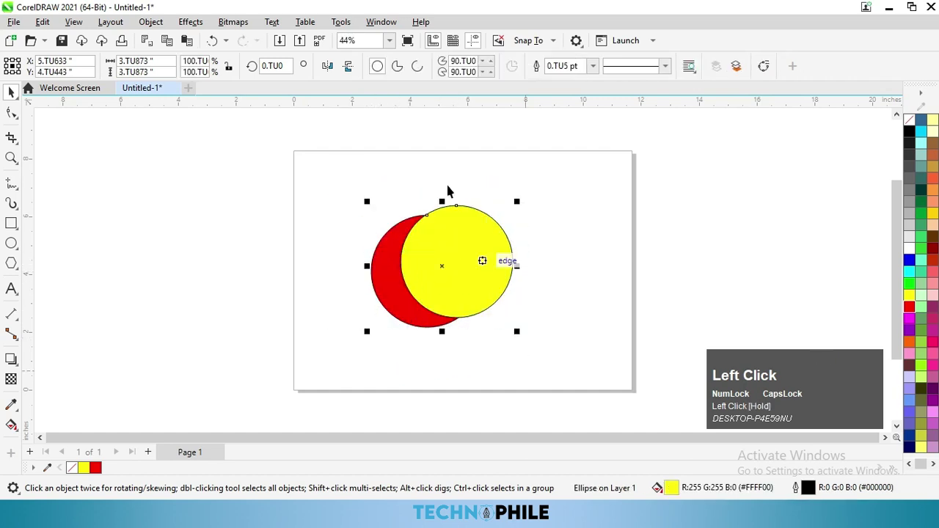
click(423, 66)
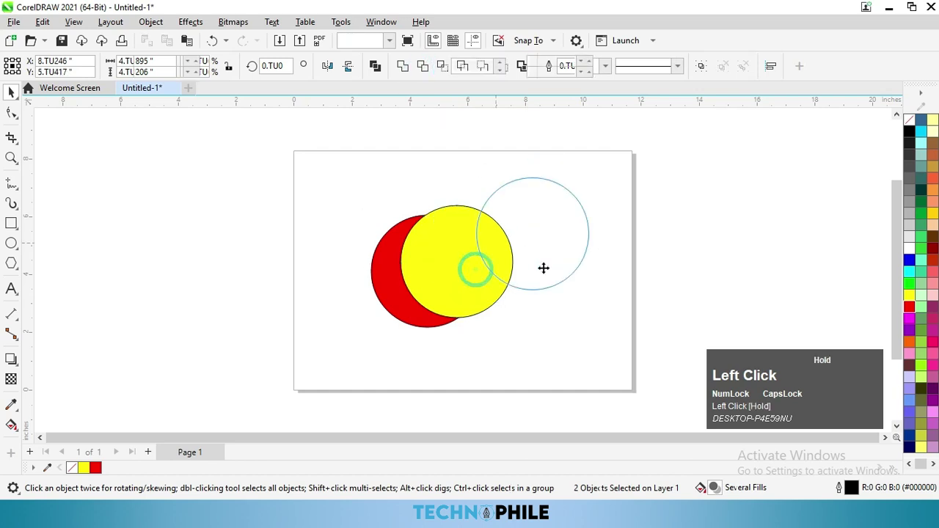
drag(552, 251, 541, 231)
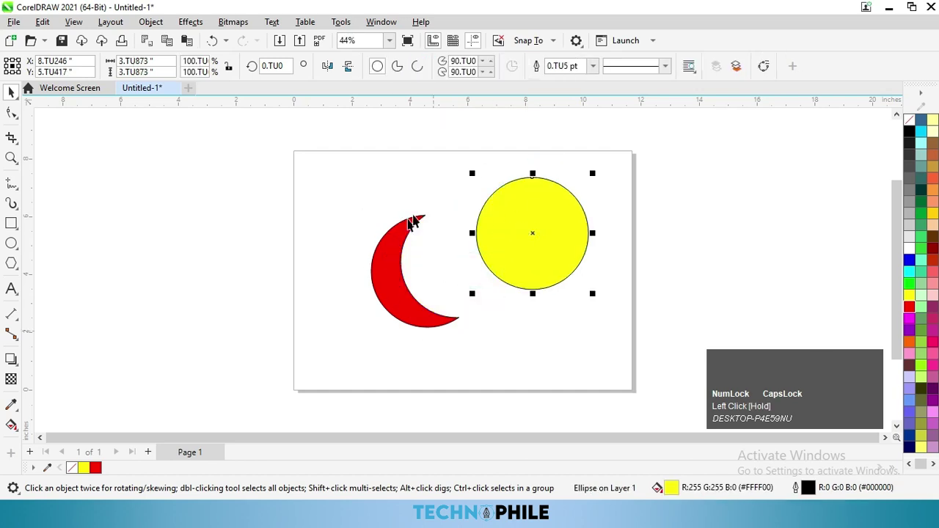
key(ctrl+z)
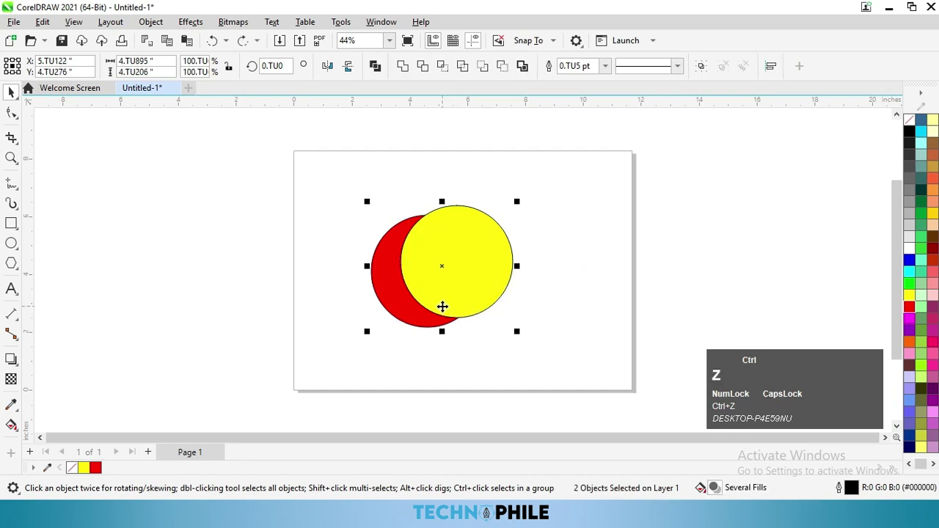
key(ctrl+z)
Step: Move the yellow circle slightly upward over the red one and remove the fill from both circles
drag(480, 247, 473, 219)
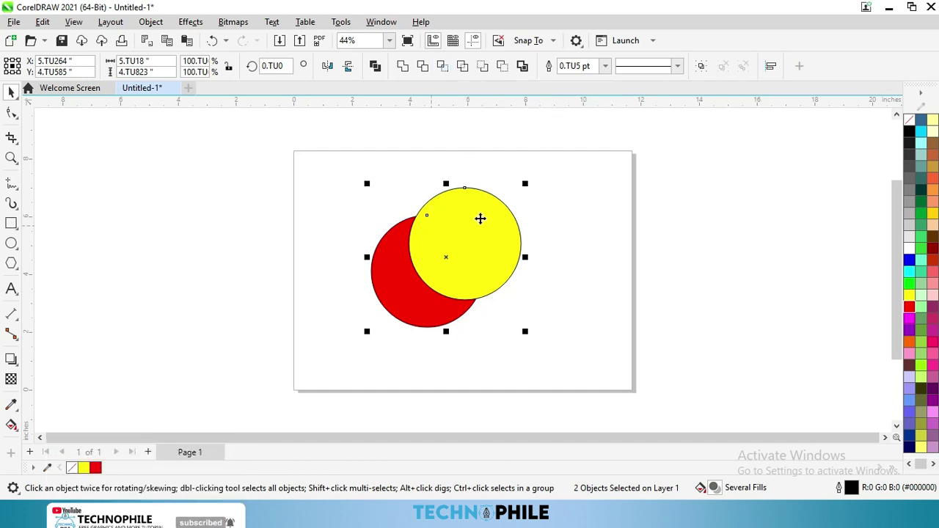
click(910, 121)
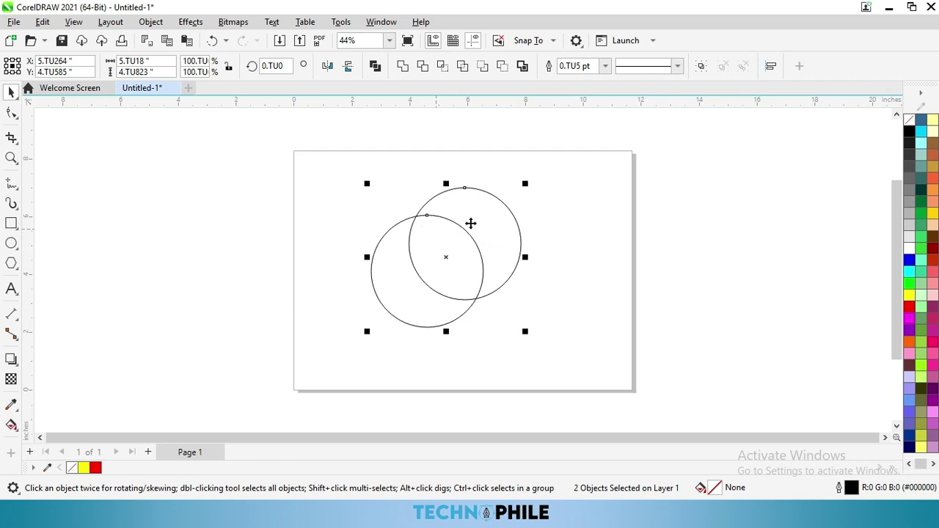
Step: Intersect the two unfilled circles and move both circles away from the resulting leaf-shaped piece
click(444, 69)
click(539, 299)
drag(450, 324, 295, 336)
drag(516, 245, 584, 168)
drag(448, 267, 477, 302)
click(294, 283)
key(ctrl+z)
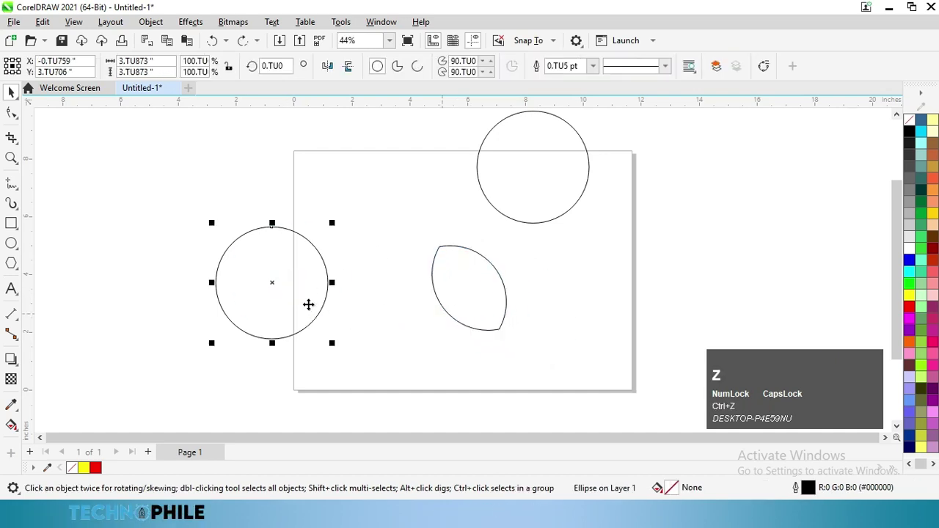
Step: Place the two circles side by side with a narrow overlap and intersect them to form a slim upright leaf
drag(308, 304, 511, 296)
drag(520, 191, 435, 262)
drag(278, 162, 527, 318)
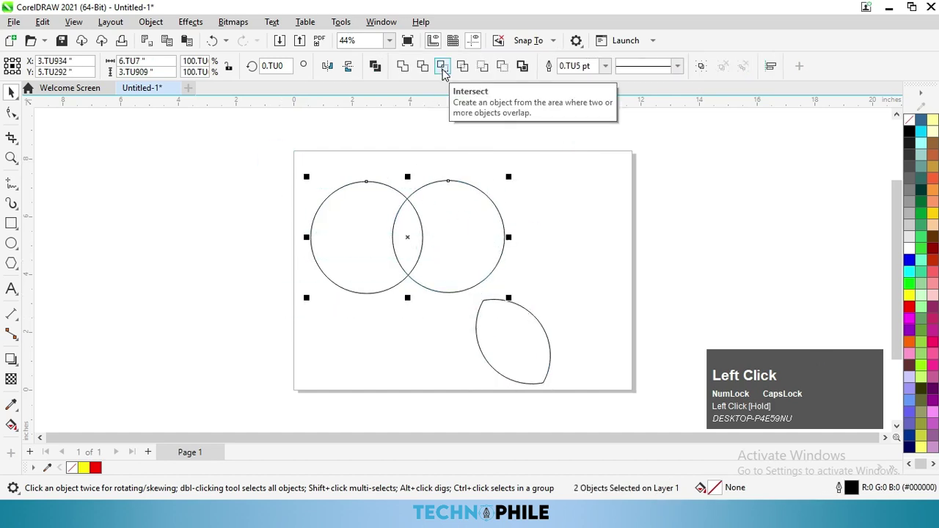
click(442, 66)
Step: Move both circles off the left side of the page and shift the slim leaf slightly upward
drag(367, 237, 163, 239)
drag(438, 255, 158, 350)
drag(414, 268, 424, 247)
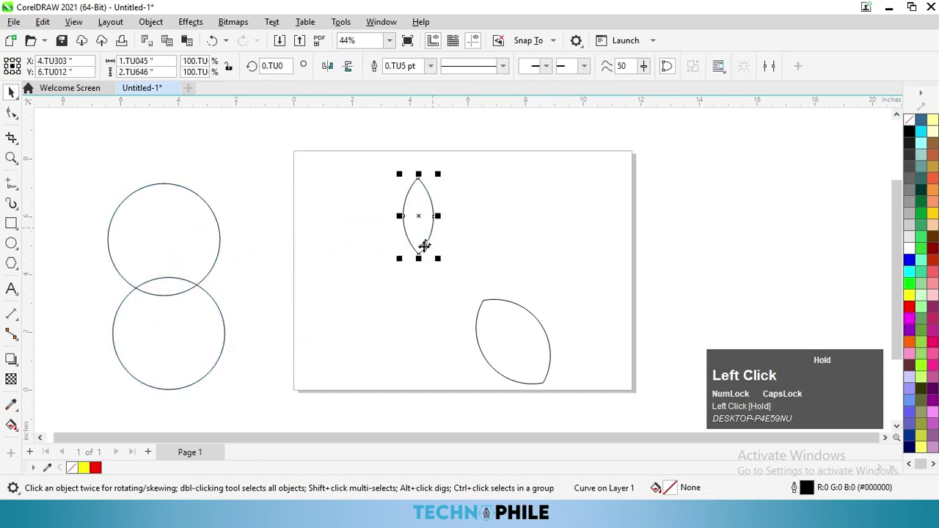
Step: Fill the slim leaf with green (#00FF00) and set its rotation centre at its lower tip
click(910, 283)
mouse_move(389, 245)
mouse_down()
mouse_move(433, 220)
mouse_move(438, 227)
mouse_move(455, 210)
mouse_move(453, 247)
mouse_up()
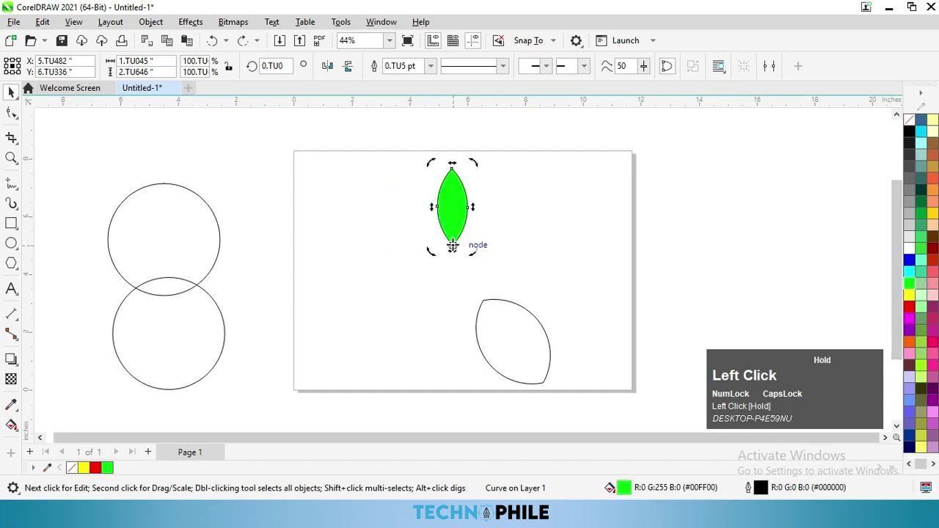
Step: Copy the green leaf rotated about 33.5° around its lower tip and repeat the copy until eleven petals form a full flower
drag(476, 169, 430, 179)
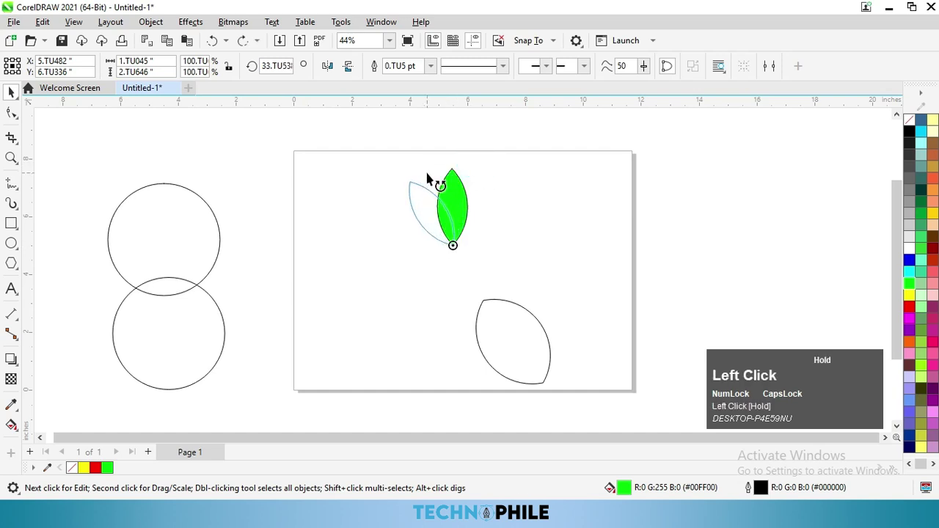
right_click(428, 176)
key(ctrl+d)
key(ctrl+d)
key(ctrl+d)
key(ctrl+d)
key(ctrl+d)
key(ctrl+d)
key(ctrl+d)
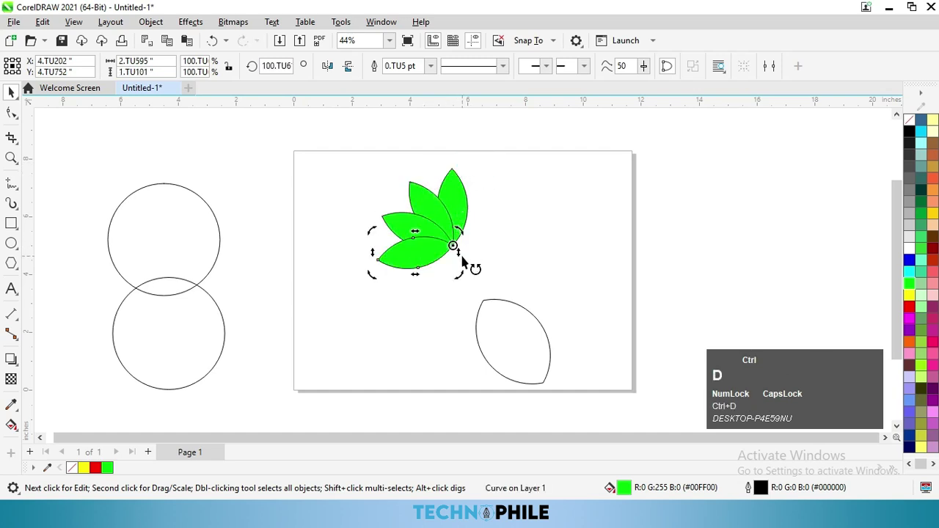
key(ctrl+d)
key(ctrl+d)
Step: Scale down the green flower, move it off the right side of the page, and remove the leftover leaf outline
drag(358, 133, 538, 327)
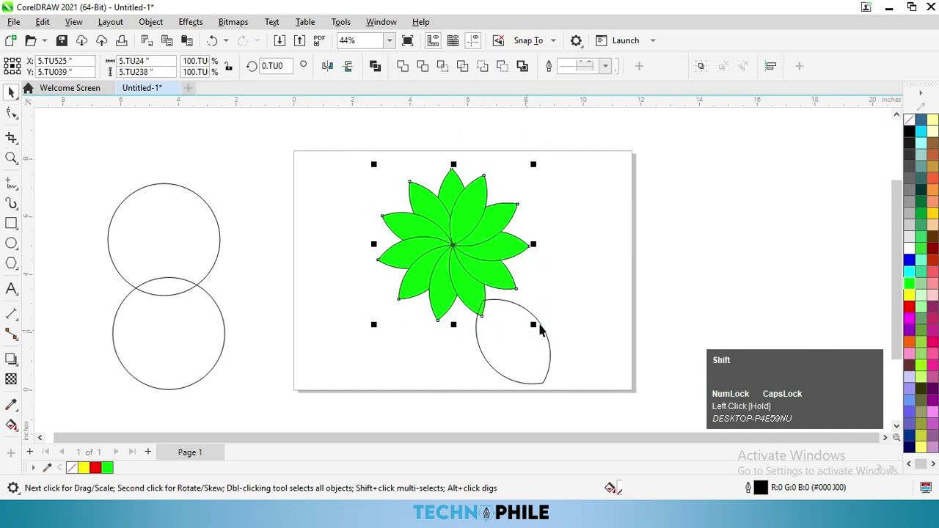
shift+click(536, 324)
drag(478, 262, 789, 220)
click(701, 303)
key(ctrl+z)
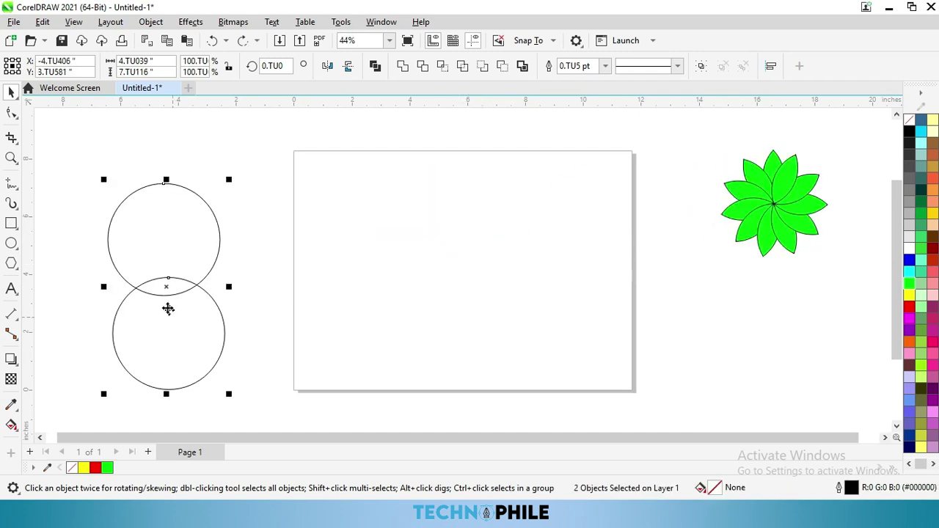
Step: Move the two circles onto the page and overlap them, filling the left one red (#FF0000) and the right one yellow (#FFFF00)
drag(165, 294, 487, 270)
click(503, 226)
drag(465, 232, 397, 246)
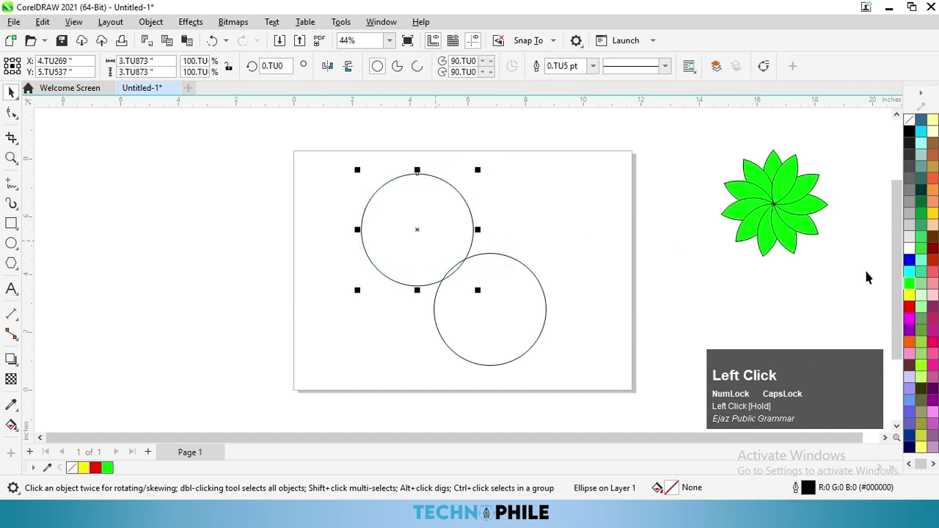
click(910, 307)
drag(506, 327, 491, 268)
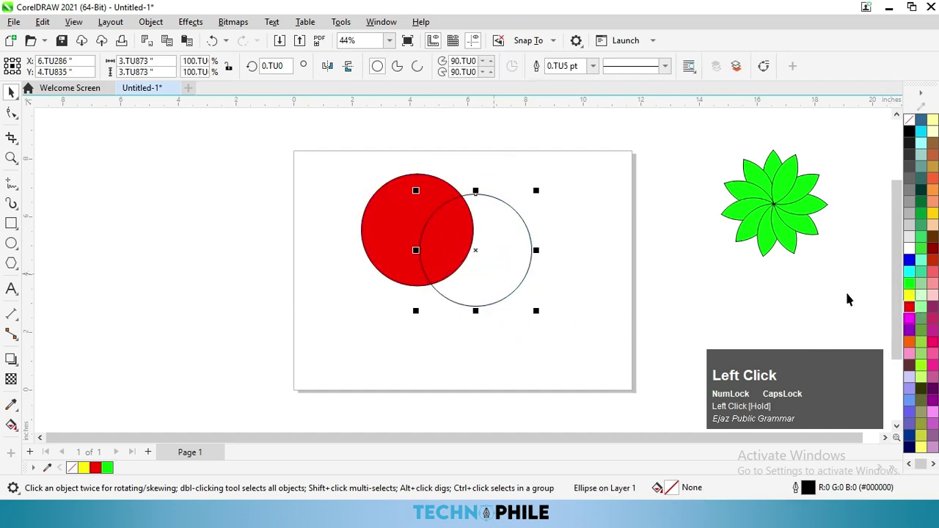
click(910, 295)
drag(494, 265, 493, 252)
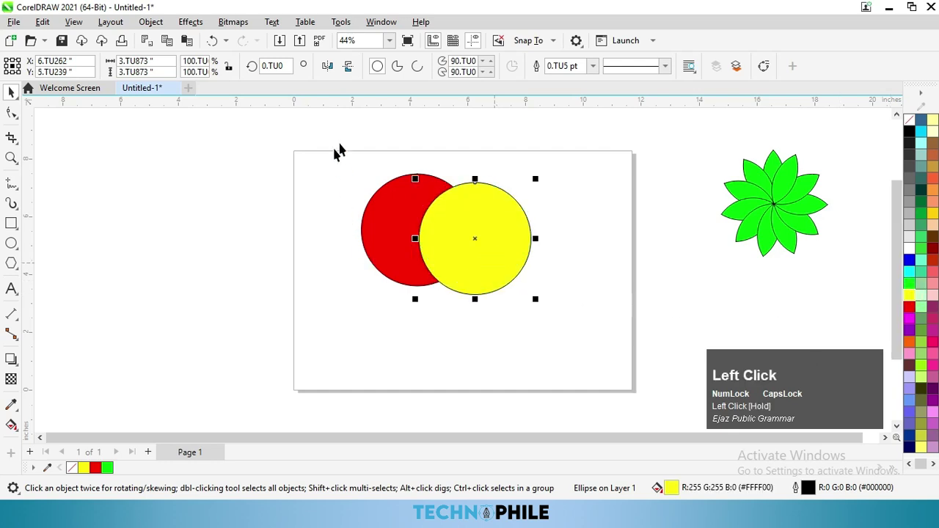
Step: Simplify the overlapping red and yellow circles and move both off the left side of the page
drag(334, 170, 565, 358)
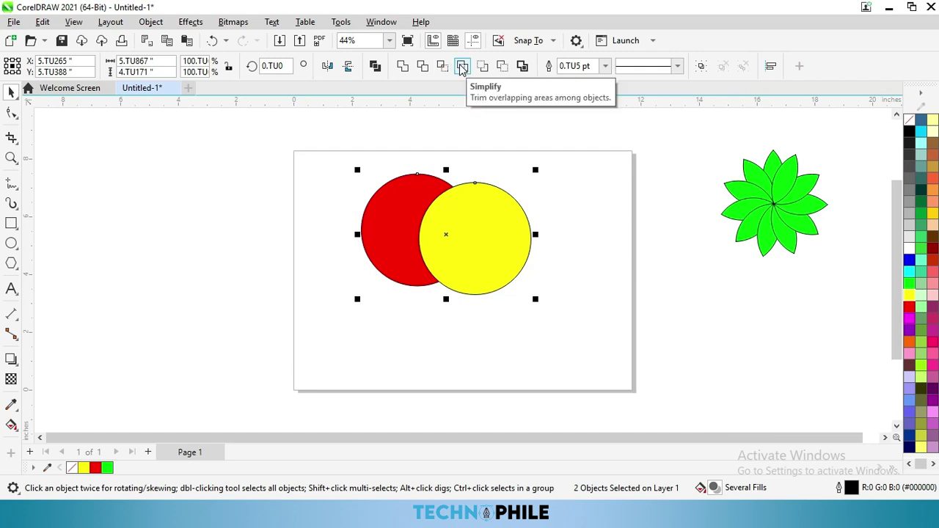
click(462, 66)
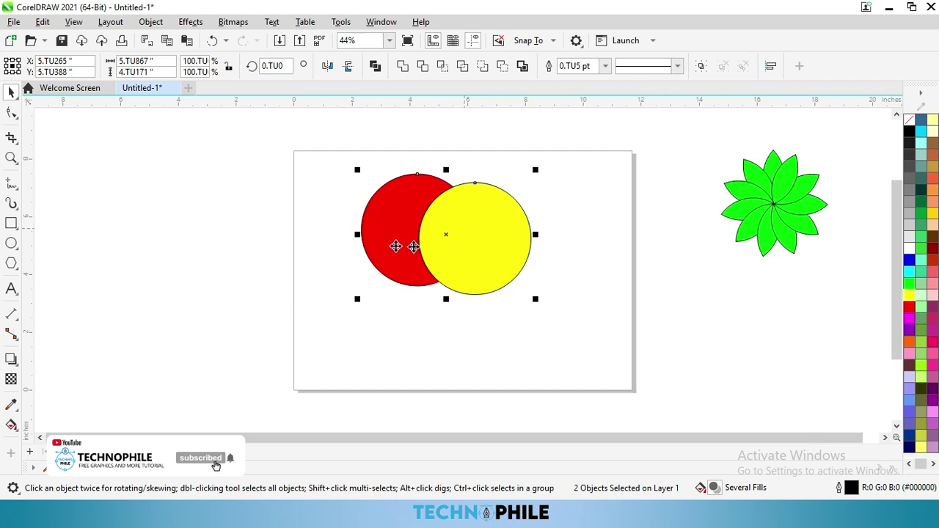
drag(473, 258, 468, 292)
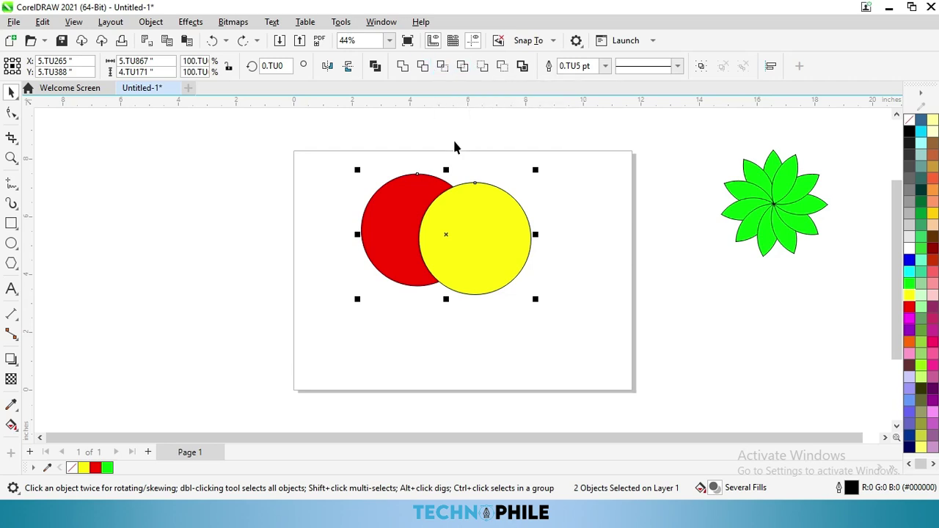
click(389, 195)
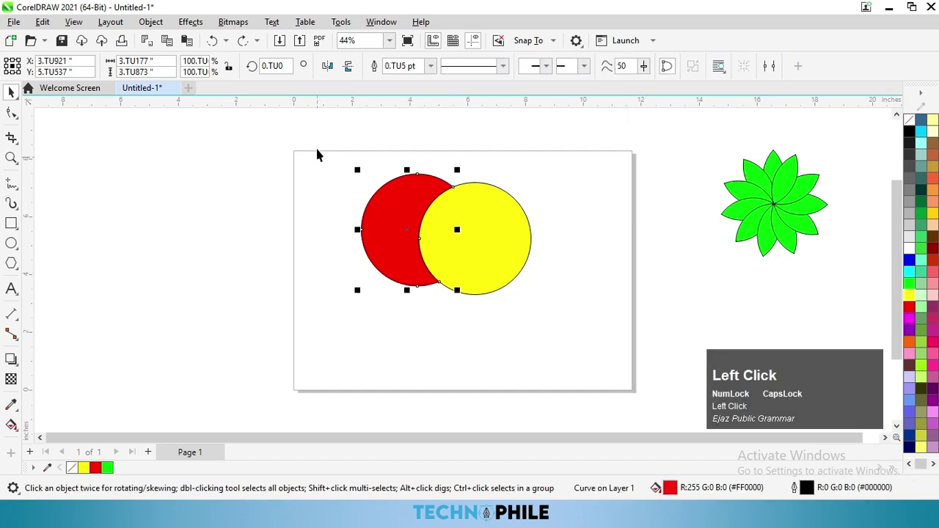
drag(317, 148, 545, 315)
drag(503, 255, 209, 240)
click(279, 296)
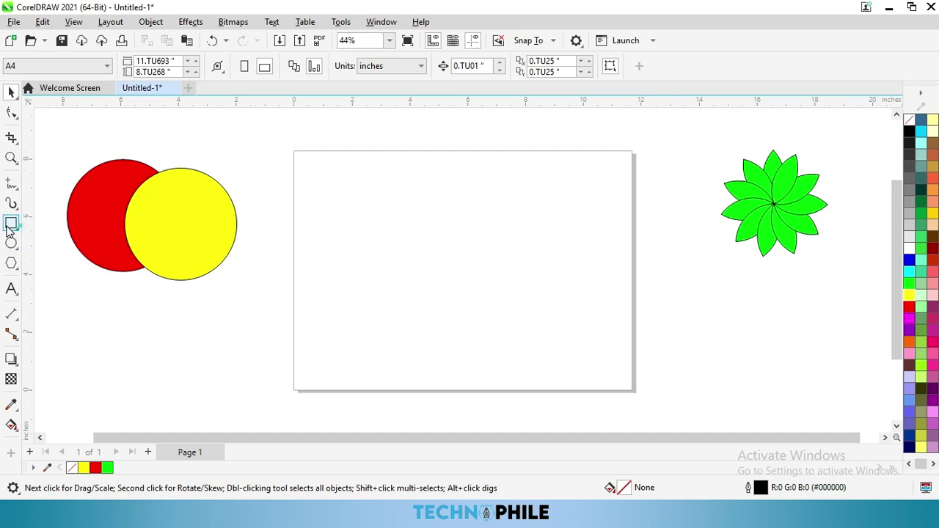
Step: Draw an upright ellipse about 0.93 by 2.92 in, set its rotation centre at its lower tip and fill it blue (#0000FF)
click(11, 243)
drag(451, 171, 485, 257)
click(11, 91)
click(465, 212)
drag(466, 213, 466, 256)
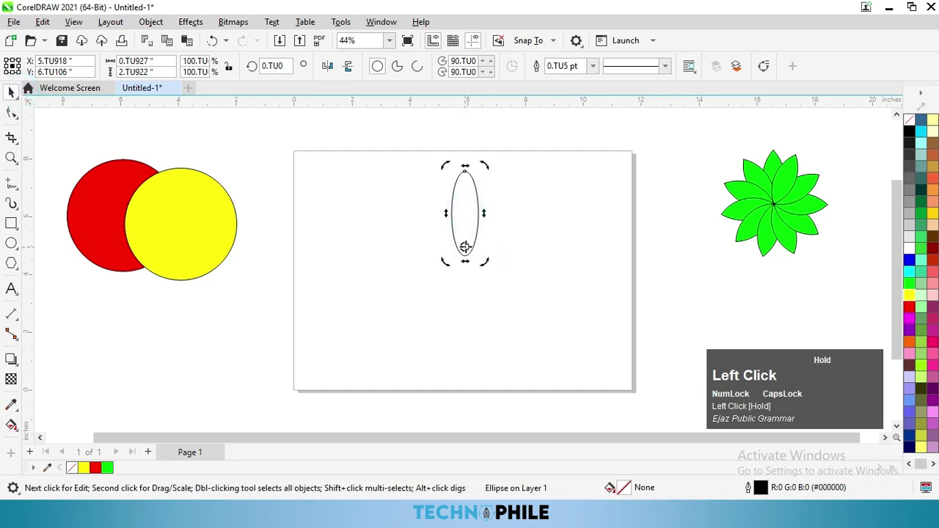
click(910, 261)
Step: Copy the blue ellipse rotated slightly counterclockwise around its lower tip and repeat the copy until 21 petals complete a flower
drag(485, 167, 463, 179)
right_click(464, 178)
key(ctrl+d)
key(ctrl+d)
key(ctrl+d)
key(ctrl+d)
key(ctrl+d)
key(ctrl+d)
key(ctrl+d)
key(ctrl+d)
key(ctrl+d)
key(ctrl+d)
key(ctrl+d)
key(ctrl+d)
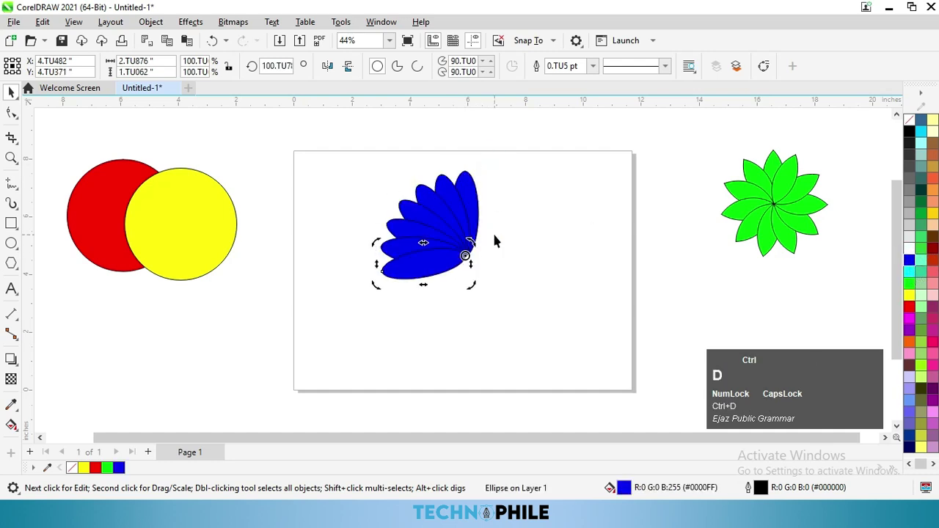
key(ctrl+d)
key(ctrl+d)
key(ctrl+d)
key(ctrl+d)
key(ctrl+d)
key(ctrl+d)
key(ctrl+d)
key(ctrl+d)
key(ctrl+d)
key(ctrl+d)
key(ctrl+d)
key(ctrl+d)
click(608, 212)
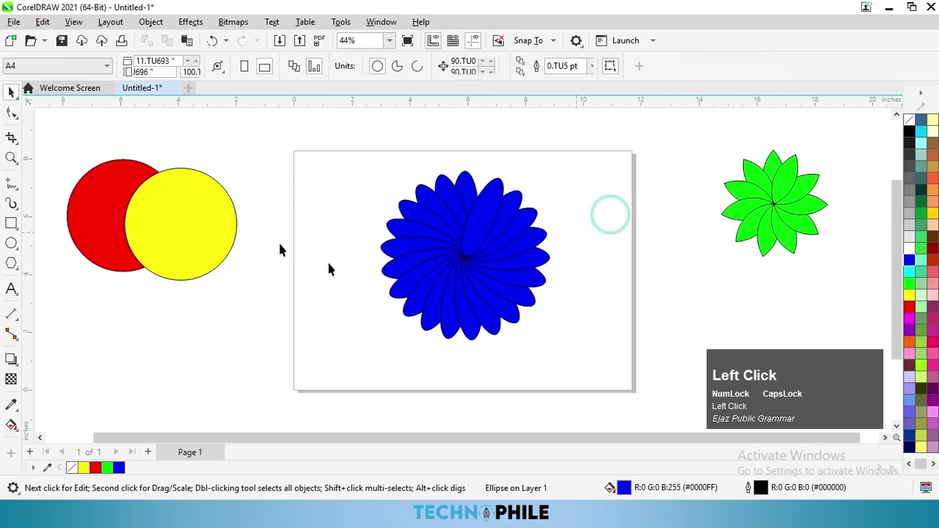
Step: Draw a circle about 1.4 in wide, fill it red and place it on the centre of the blue flower
click(11, 243)
drag(264, 213, 303, 252)
click(11, 91)
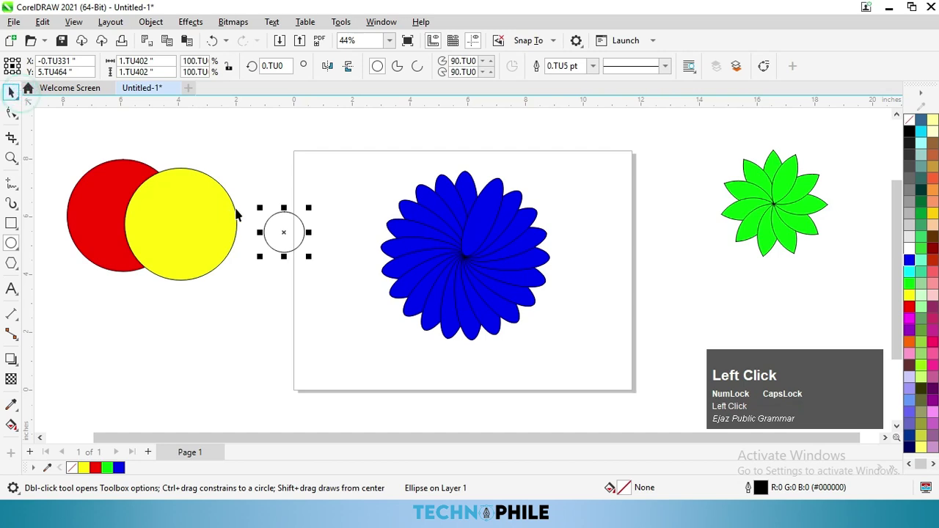
mouse_move(476, 249)
mouse_down()
mouse_move(457, 252)
mouse_move(465, 249)
mouse_up()
key(ctrl+z)
click(909, 307)
drag(564, 353, 550, 300)
Step: Simplify the blue petals together with the red centre circle and move the circle off the flower
click(329, 151)
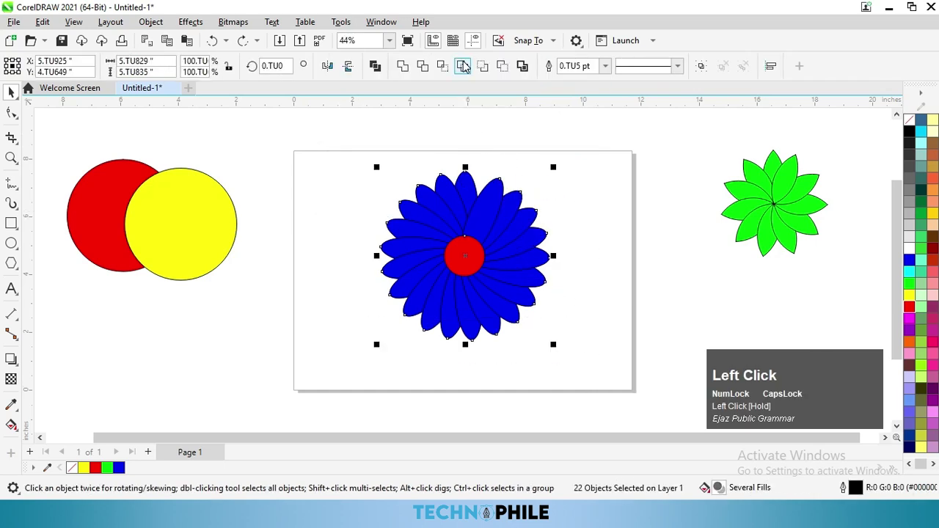
click(463, 66)
ctrl+click(473, 266)
drag(473, 265, 292, 313)
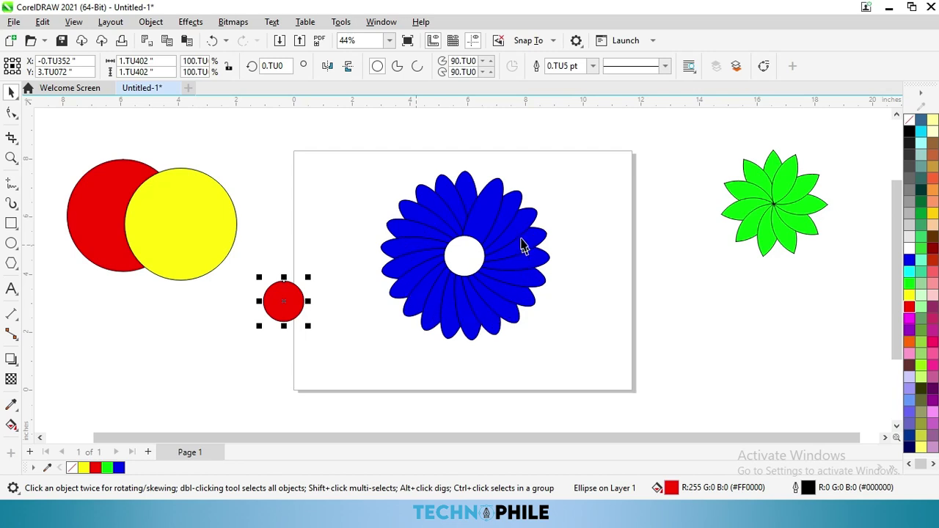
Step: Undo the red circle's move and the Simplify operation on the blue flower
key(ctrl+z)
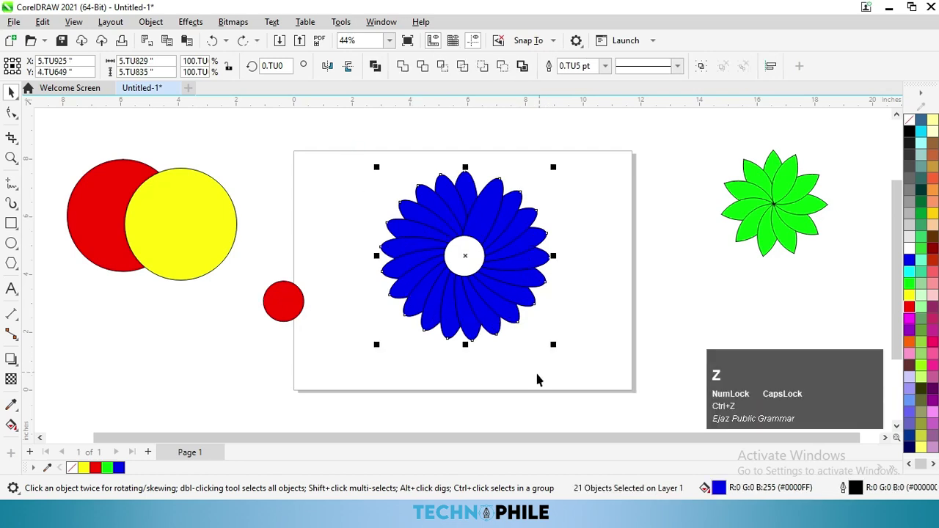
key(ctrl+z)
key(ctrl+z)
click(597, 288)
Step: Trim the petals and red circle together, move the circle beside the flower, and pull out the top petal, undoing only the petal's move
mouse_move(476, 273)
mouse_down()
mouse_move(420, 295)
mouse_move(473, 261)
mouse_up()
drag(532, 256, 575, 382)
click(442, 67)
click(464, 255)
drag(463, 254, 317, 303)
drag(472, 199, 474, 145)
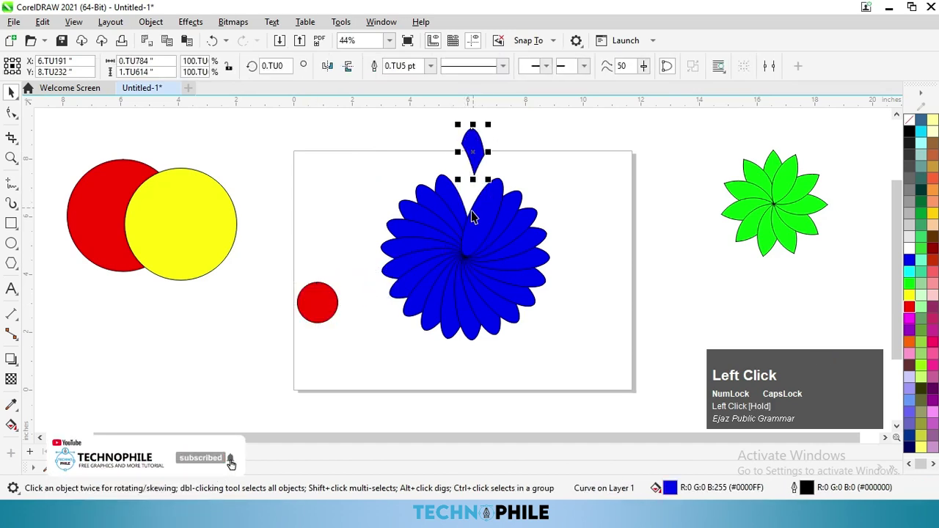
key(ctrl+z)
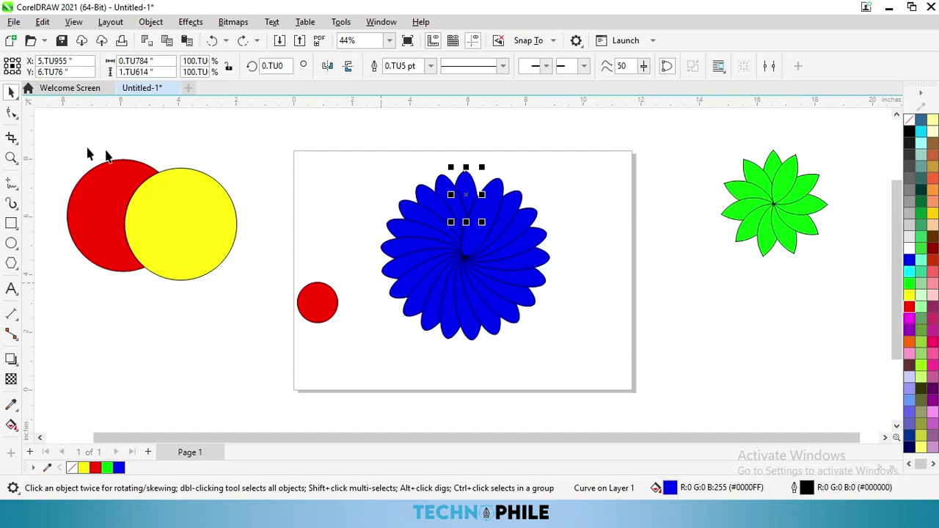
Step: Scale down the blue flower and move it off the right side of the page, below the green flower
click(10, 94)
drag(363, 155, 516, 307)
drag(478, 257, 801, 358)
Step: Enlarge the red circle to about 3.64 in and place an overlapping copy of it filled yellow (#FFFF00)
drag(337, 315, 461, 274)
click(417, 232)
right_click(465, 286)
click(910, 295)
Step: Apply Front Minus Back to the overlapping red and yellow circles, then undo it
drag(315, 151, 520, 369)
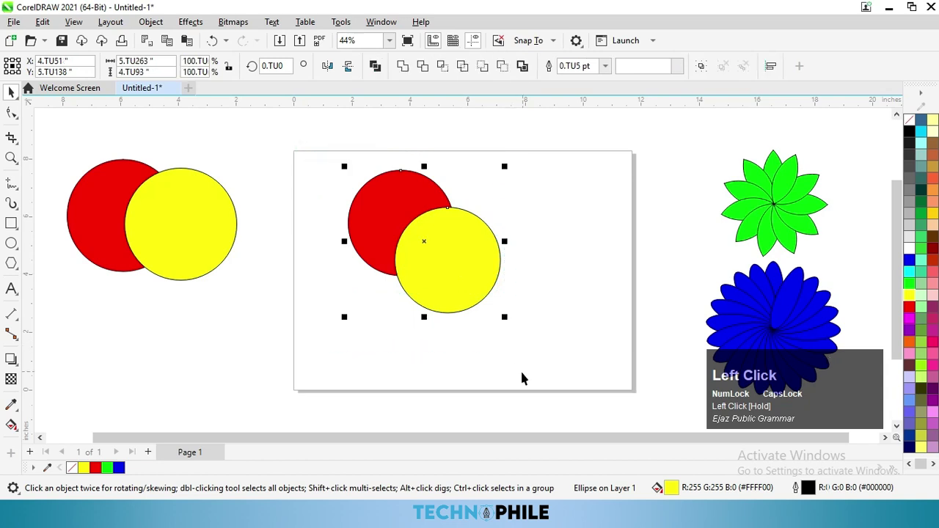
click(485, 68)
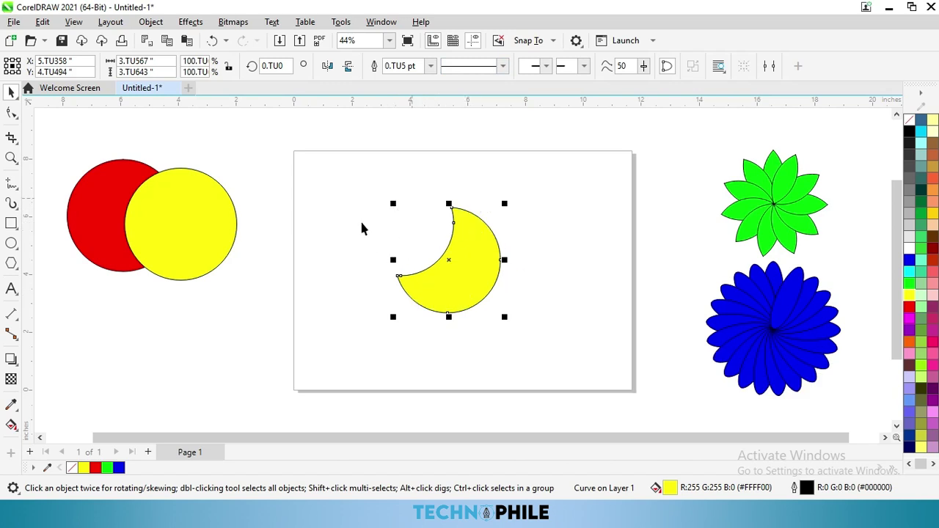
key(ctrl+shift+z)
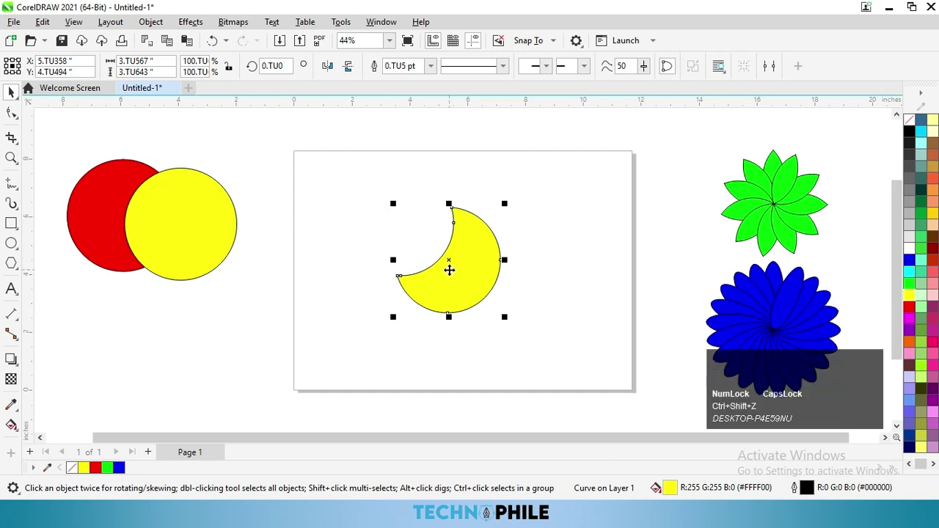
key(ctrl+z)
Step: Apply Back Minus Front to the red and yellow circles and move the red crescent off the page, below the simplified circles
drag(323, 144, 520, 327)
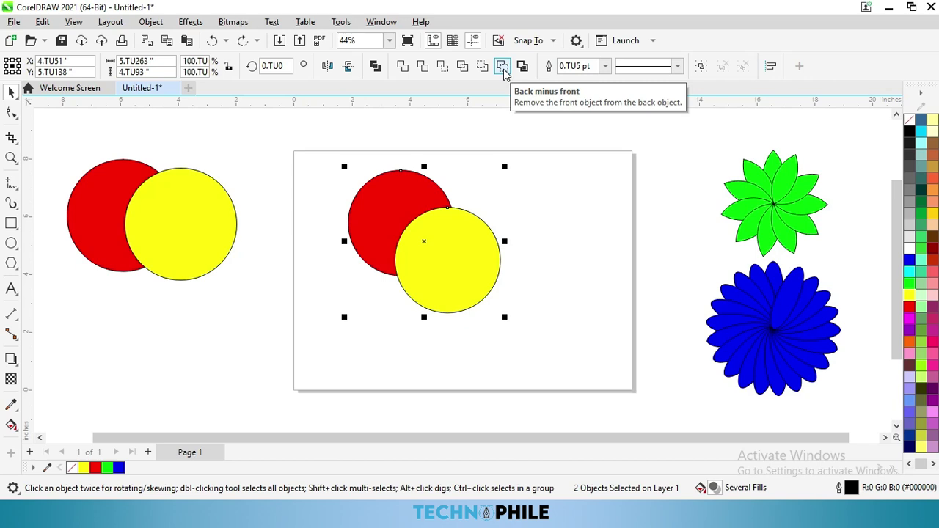
click(502, 67)
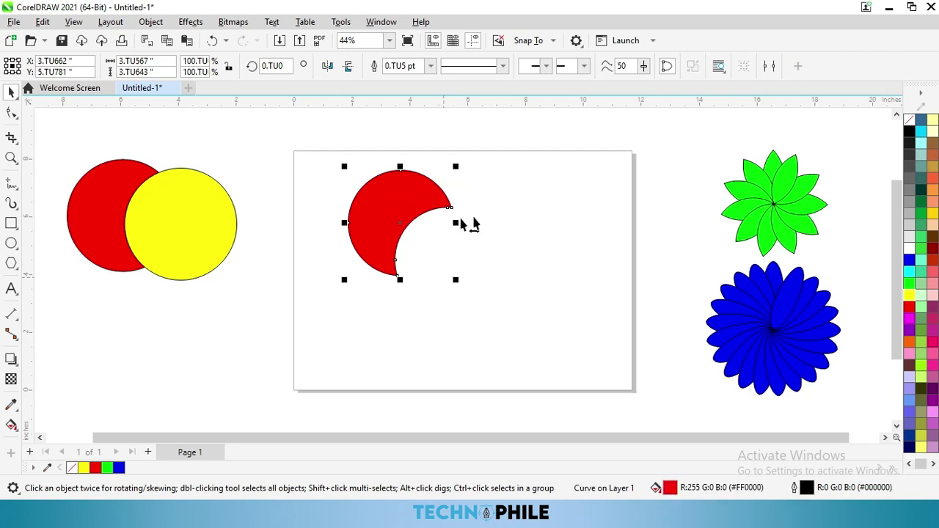
drag(449, 232, 480, 235)
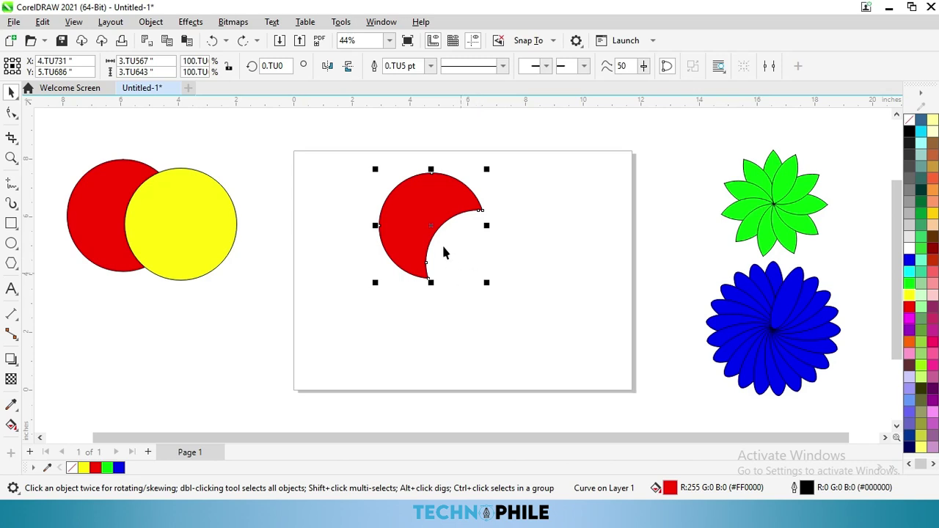
drag(447, 207, 117, 348)
Step: Draw a rectangle about 5.8 by 3.56 in with an ellipse overlapping its upper-left corner and another overlapping its lower-right corner
click(11, 223)
drag(369, 219, 536, 321)
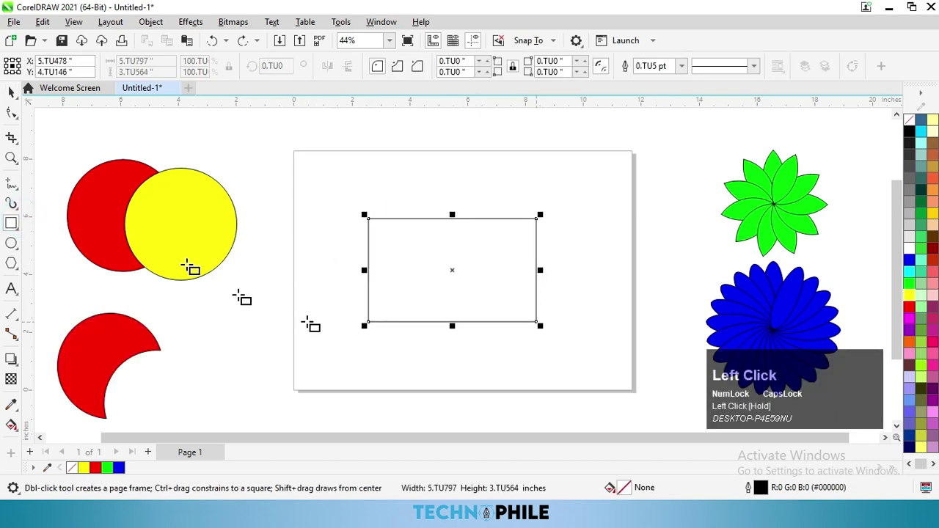
click(11, 242)
mouse_move(323, 179)
mouse_down()
mouse_move(367, 193)
mouse_move(414, 260)
mouse_up()
mouse_move(596, 276)
mouse_down()
mouse_move(493, 360)
mouse_move(478, 350)
mouse_move(497, 359)
mouse_up()
key(space)
Step: Create a boundary around the rectangle and two ellipses and move the boundary shape up and to the right
drag(285, 160, 636, 393)
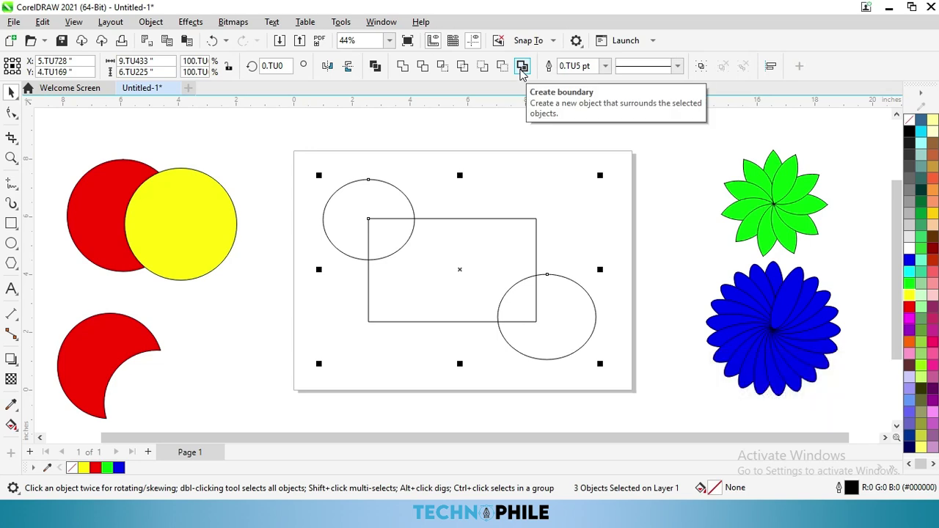
click(522, 68)
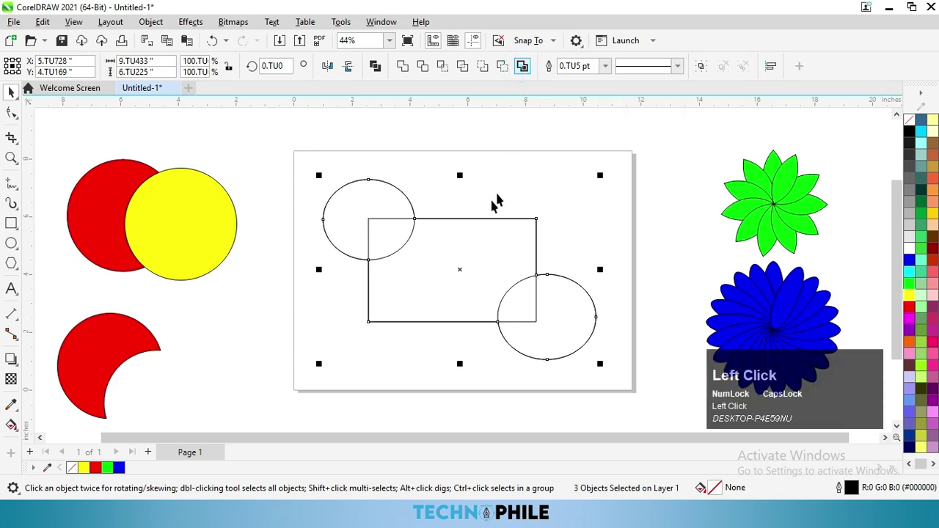
key(ctrl+z)
drag(412, 215, 526, 144)
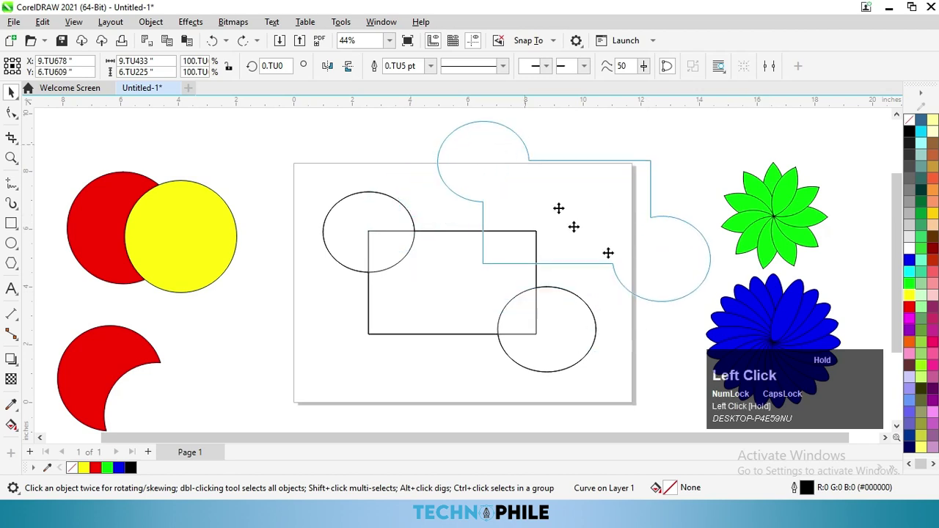
Step: Scale the boundary shape to about 69%, fill it yellow (#FFFF00) and move it farther from the original shapes
drag(718, 304, 629, 248)
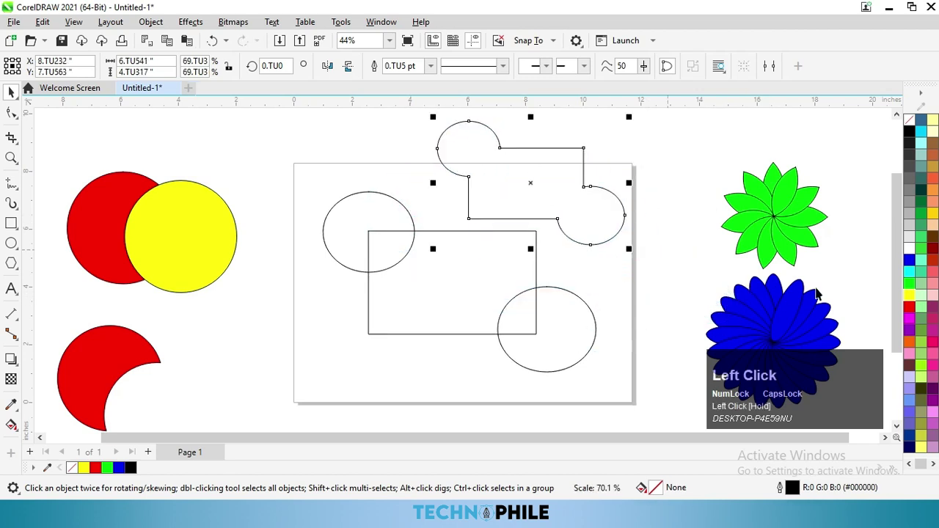
click(910, 296)
drag(571, 218, 595, 194)
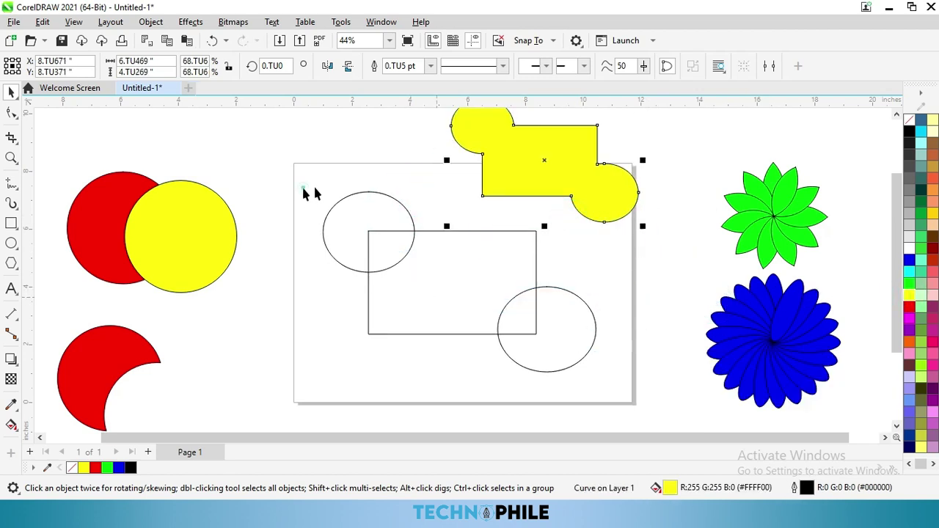
Step: Clear the rectangle and two ellipses from the page and place the boundary shape, recoloured cyan, beyond the page's upper-right corner
drag(303, 190, 607, 360)
drag(615, 417, 614, 415)
drag(602, 377, 534, 332)
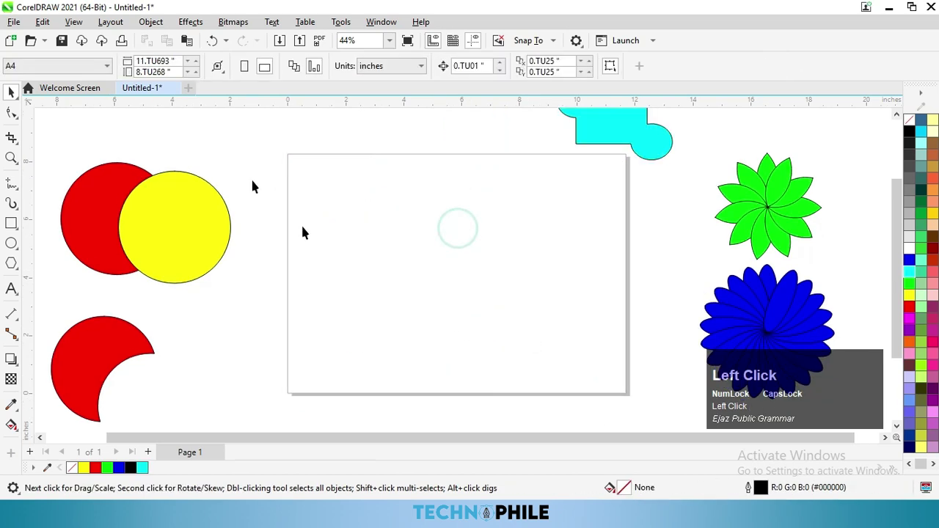
Step: Open the Shape docker for the shaping operations
click(147, 21)
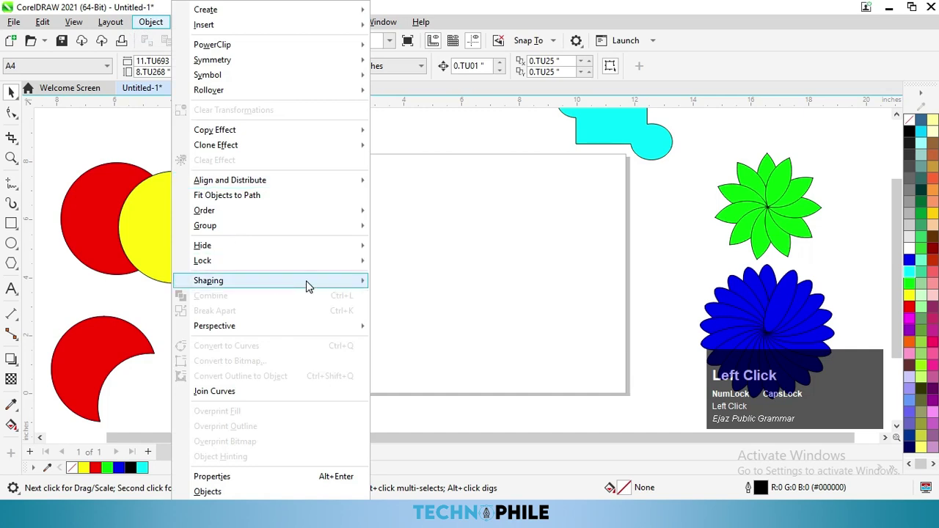
mouse_move(304, 284)
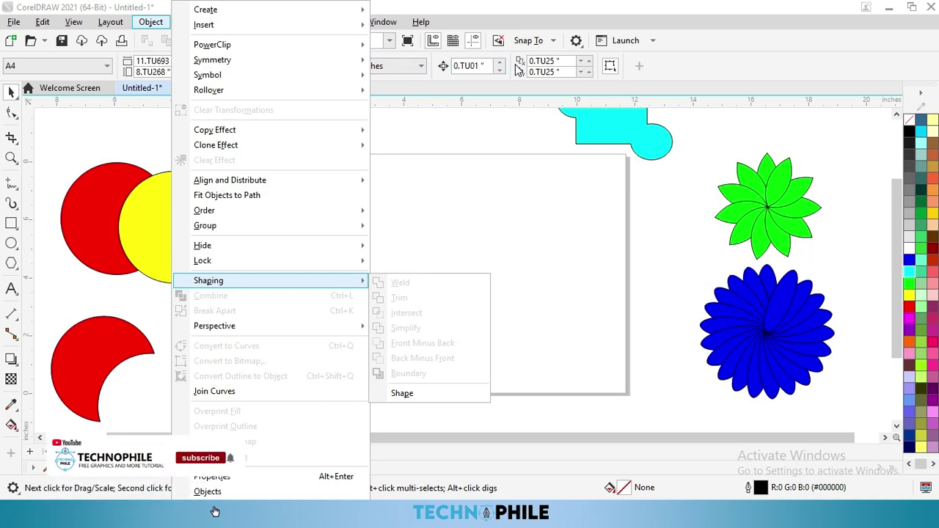
click(319, 283)
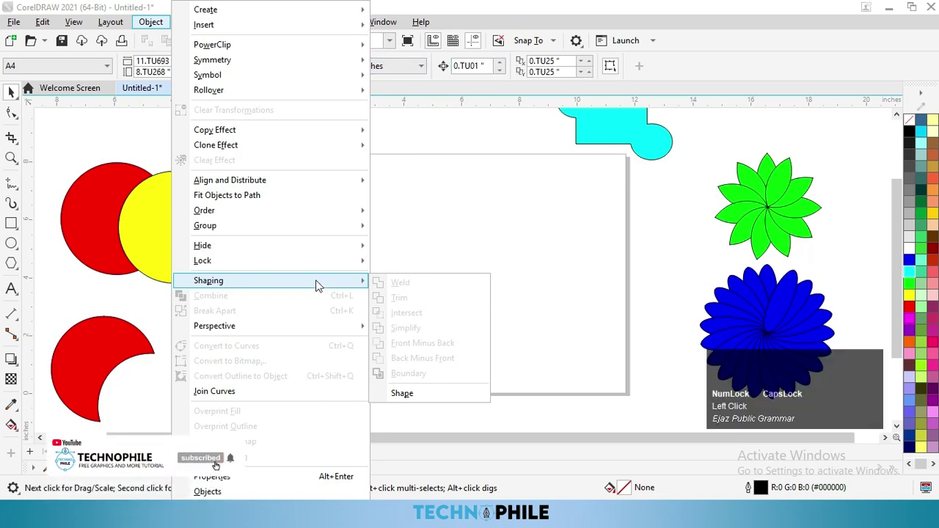
click(434, 397)
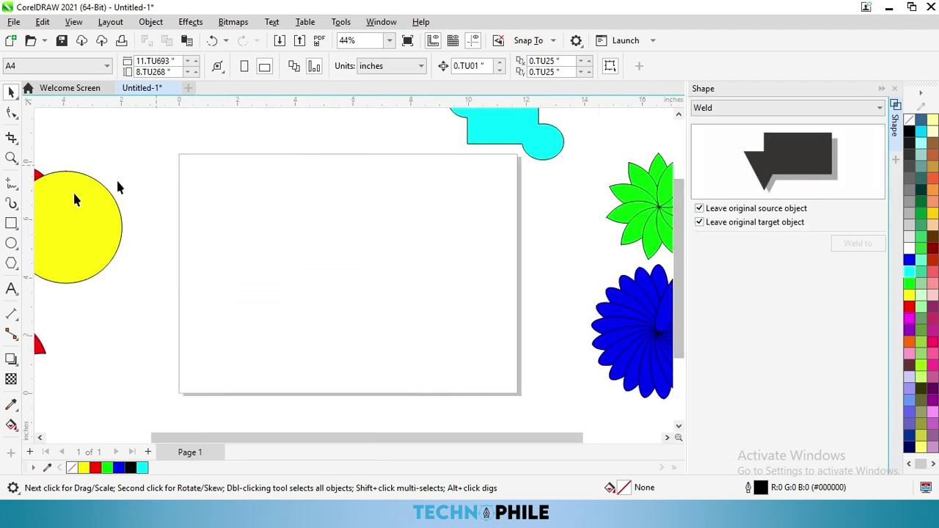
Step: Draw a circle about 2.95 in wide on the upper left part of the page and fill it yellow
click(11, 243)
drag(254, 191, 340, 276)
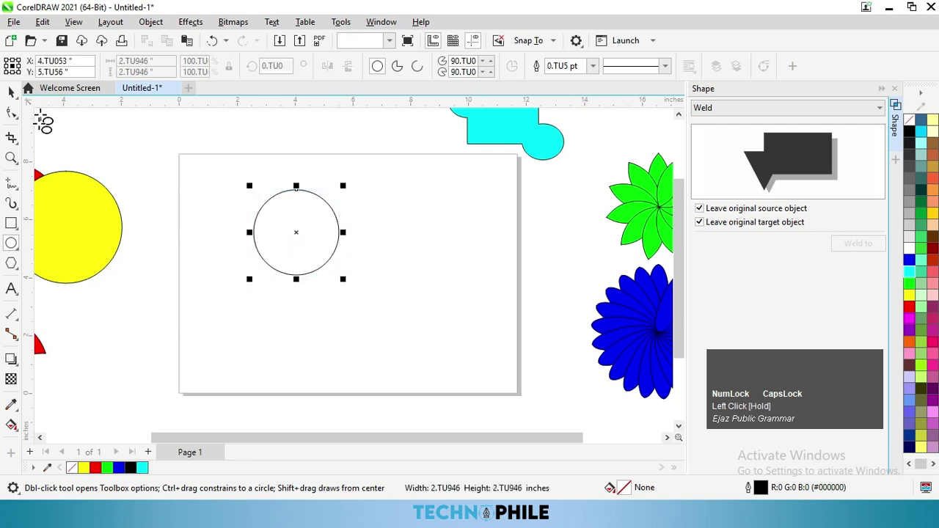
click(909, 294)
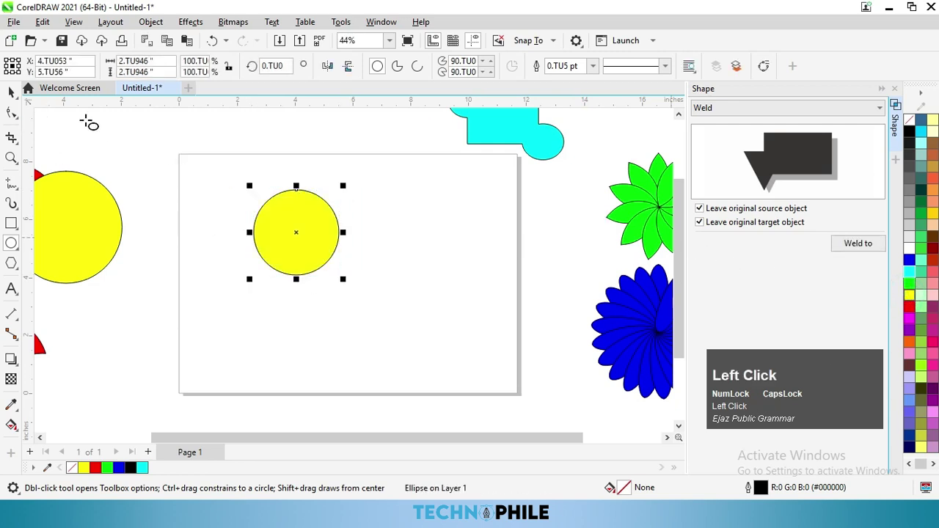